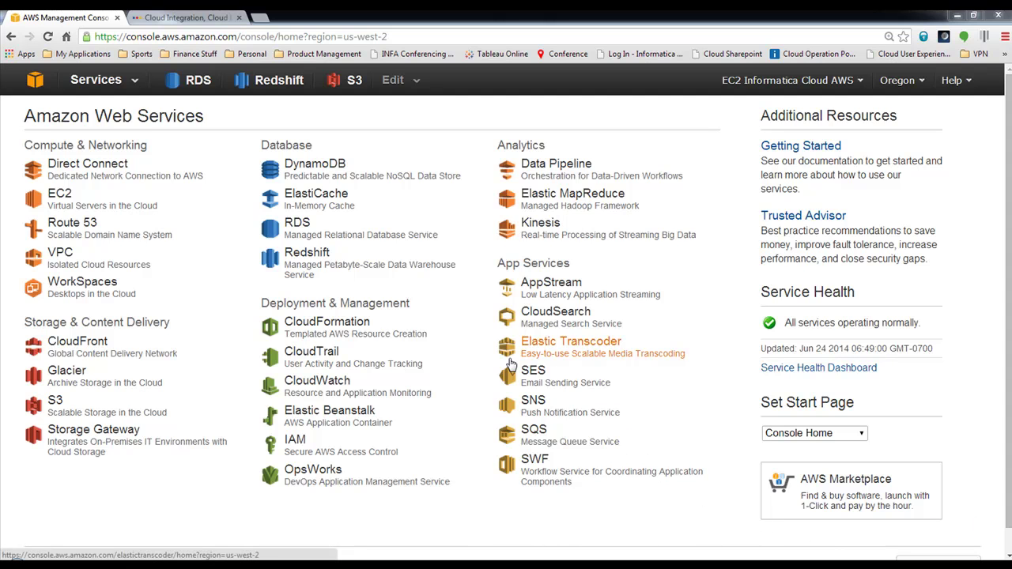
# - View the Redshift clusters, and switch to SQL Workbench/J to refresh the object list of the public schema in demodb before returning to Chrome
pyautogui.click(320, 261)
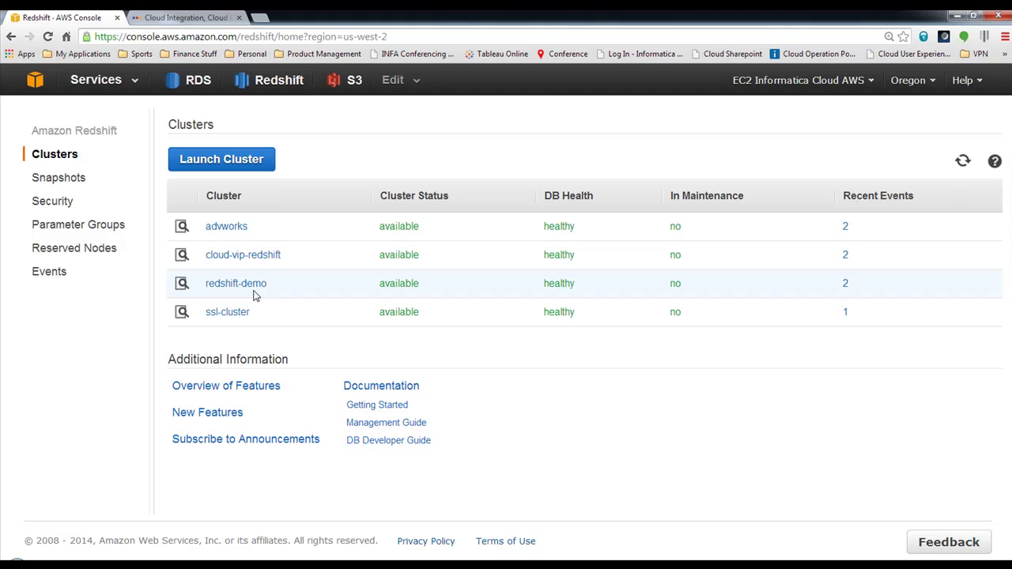
pyautogui.click(346, 564)
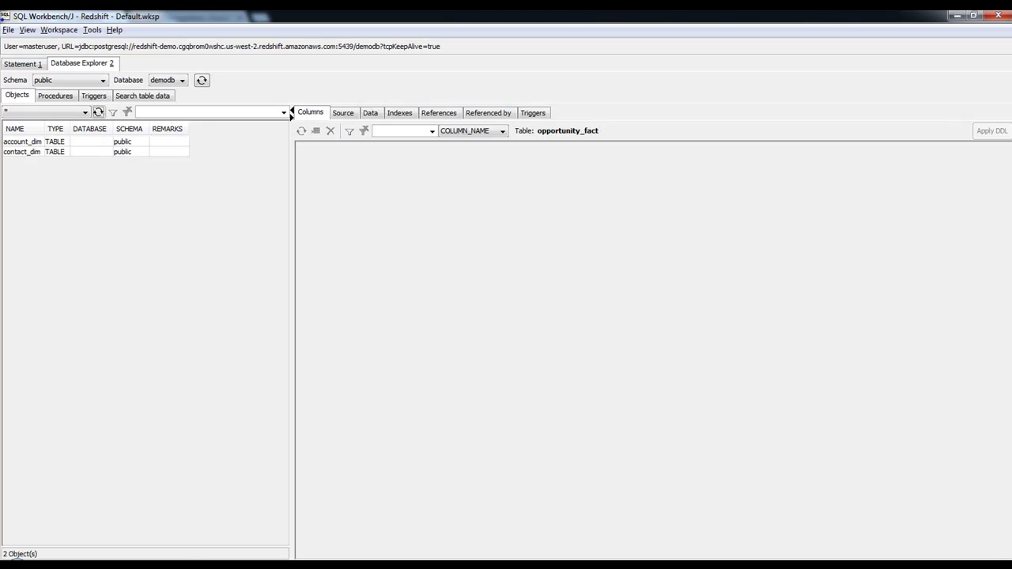
pyautogui.click(98, 112)
pyautogui.moveTo(79, 557)
pyautogui.click(77, 528)
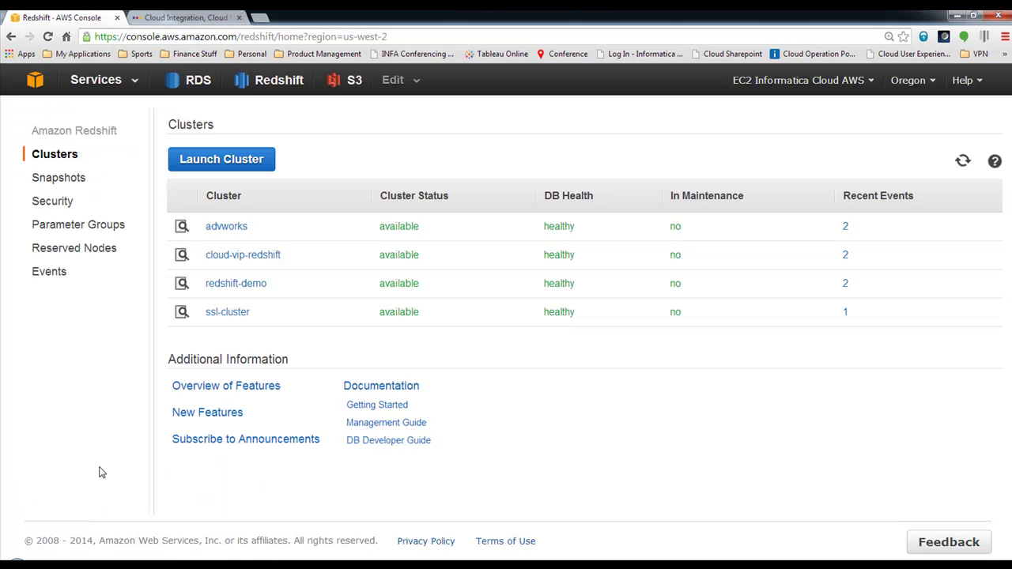
# - Log in to Informatica Cloud from its website with the account user name and password
pyautogui.click(181, 21)
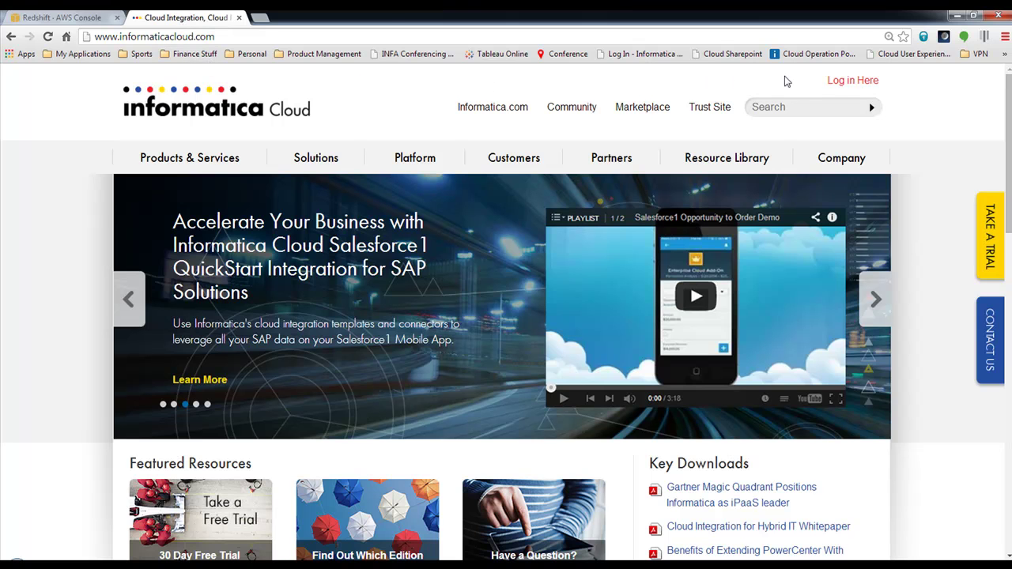
pyautogui.click(844, 81)
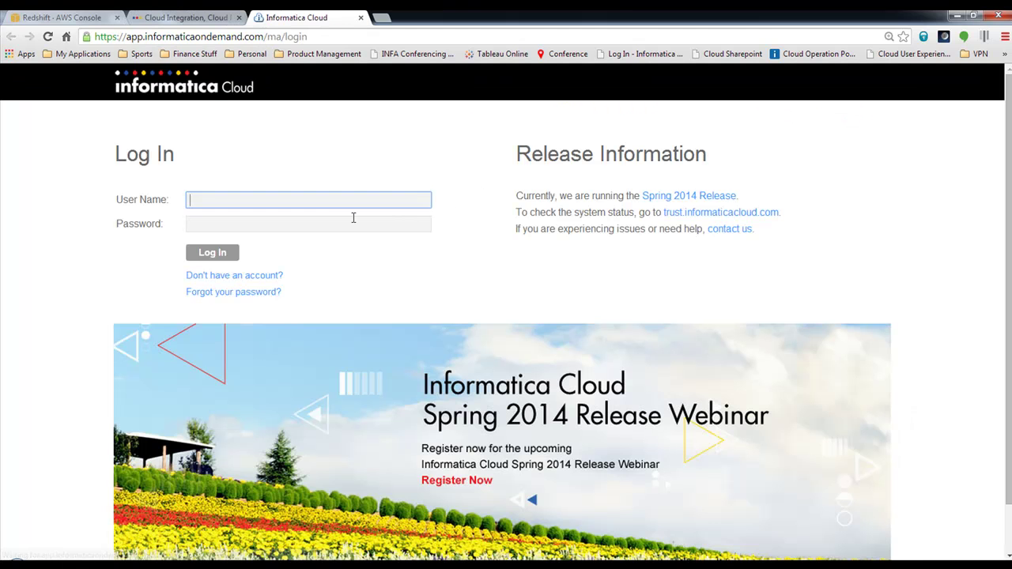
pyautogui.write('ron')
pyautogui.click(316, 215)
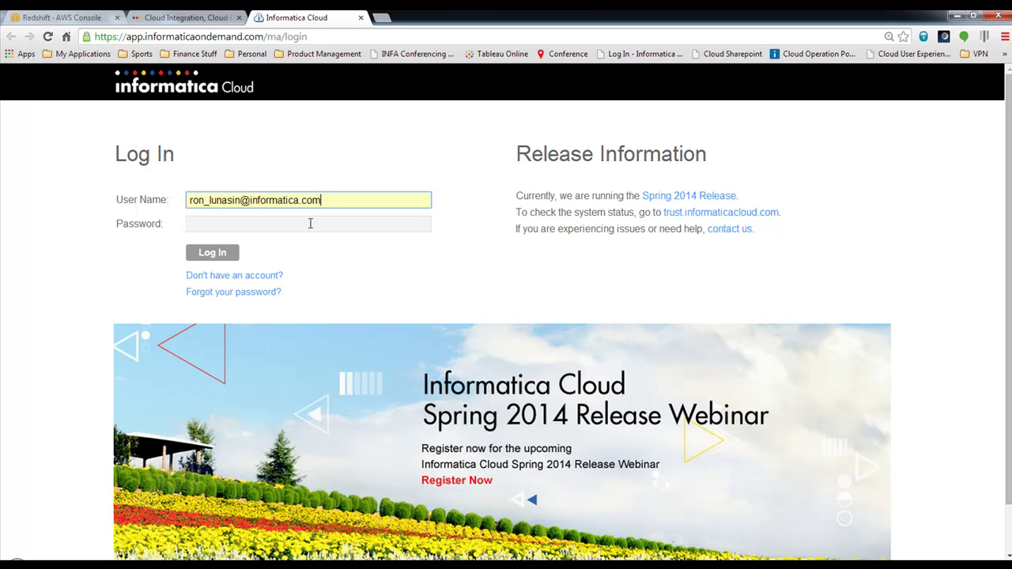
pyautogui.click(307, 223)
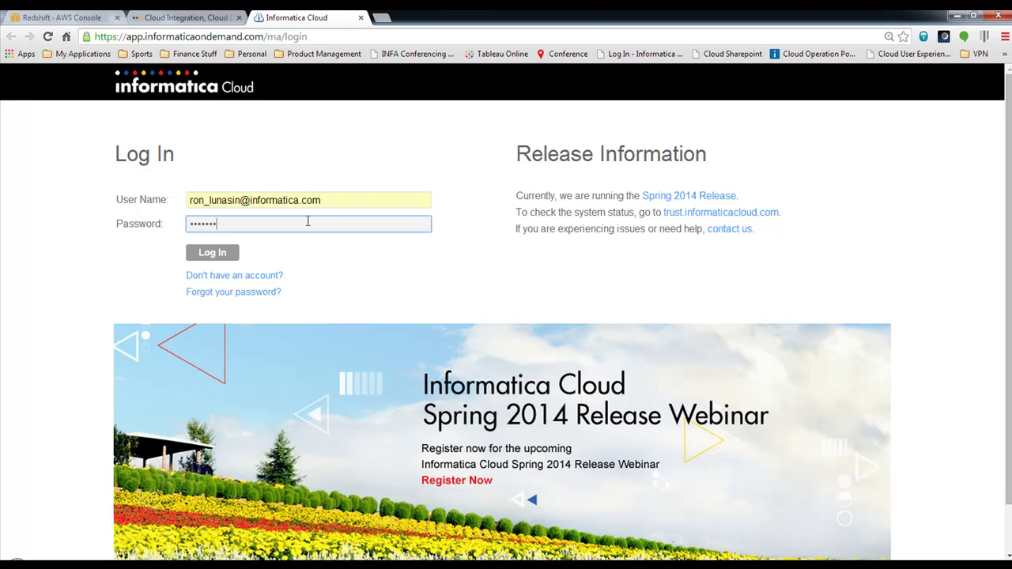
pyautogui.press('Return')
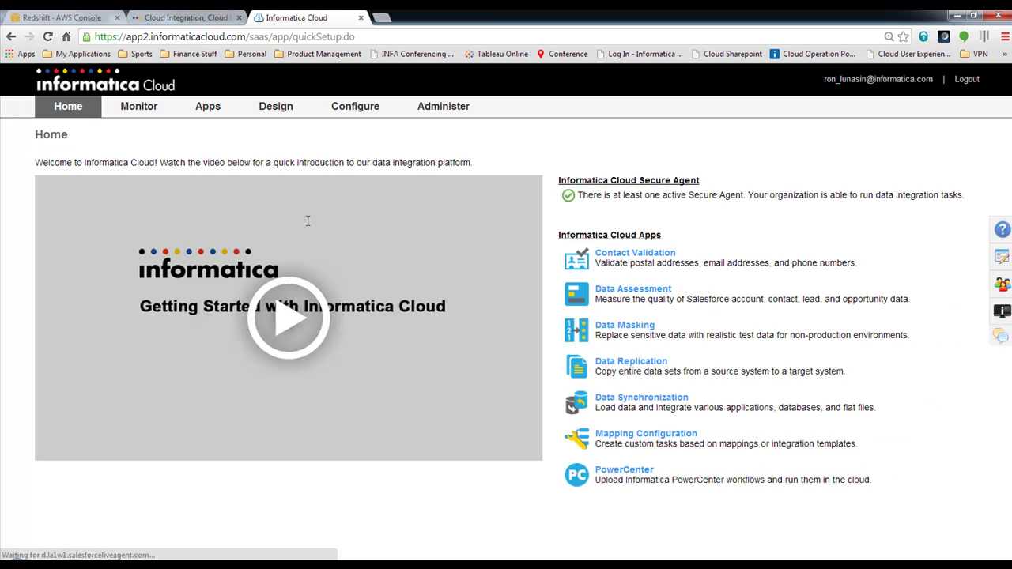
# - Create a data synchronization task named Redshift Demo with the Insert operation and proceed to its source settings
pyautogui.moveTo(225, 116)
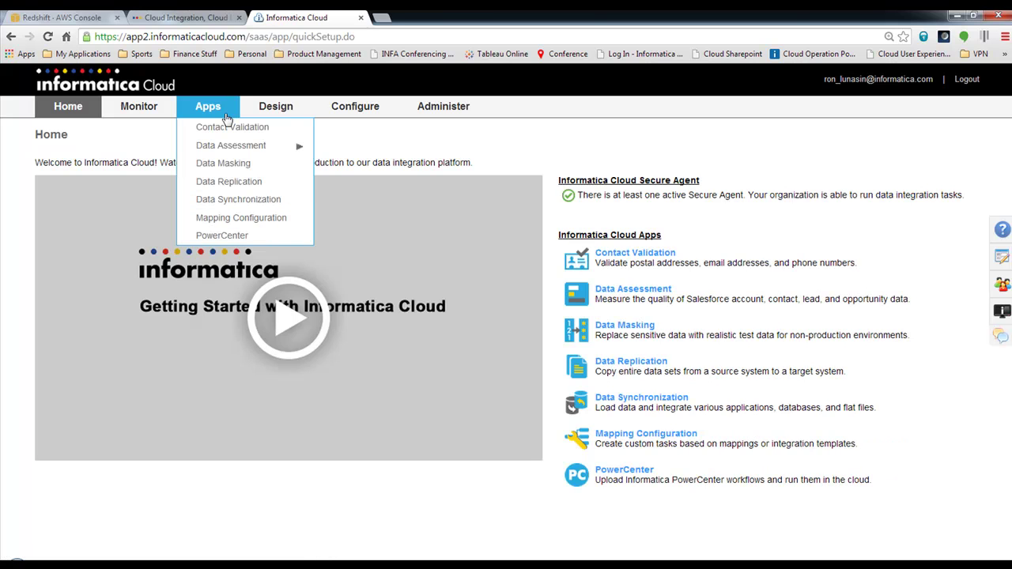
pyautogui.click(278, 205)
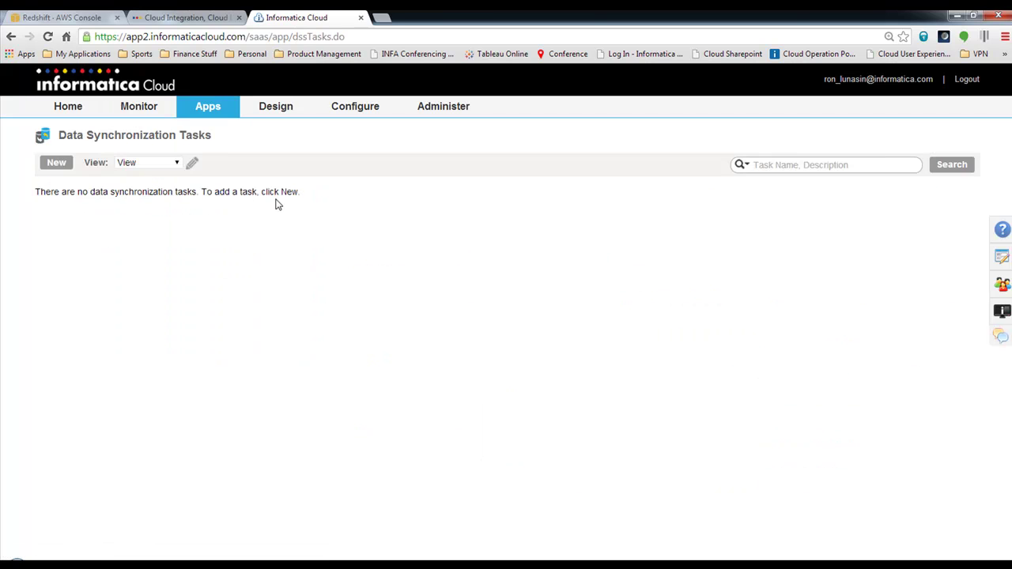
pyautogui.click(63, 167)
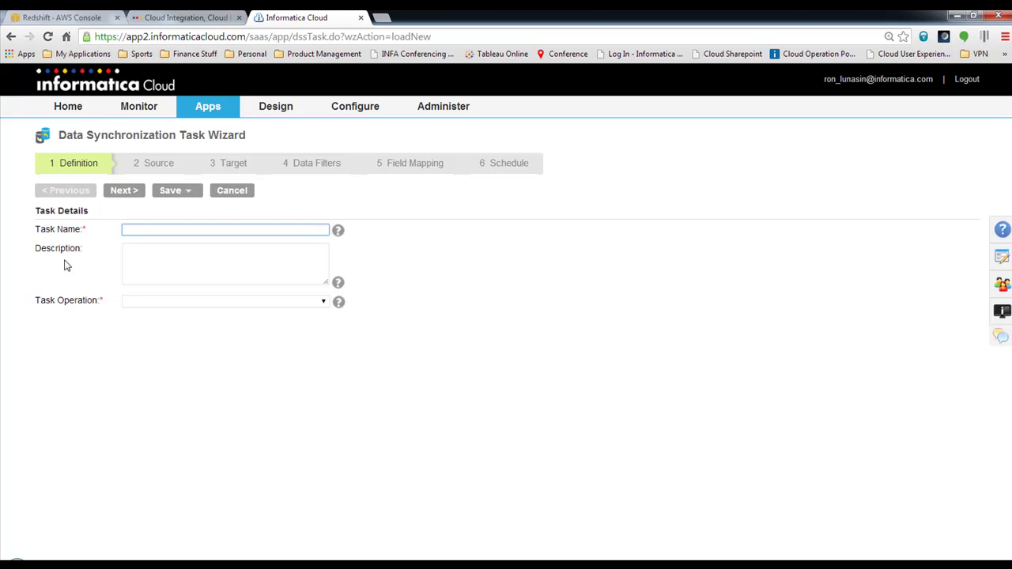
pyautogui.click(172, 230)
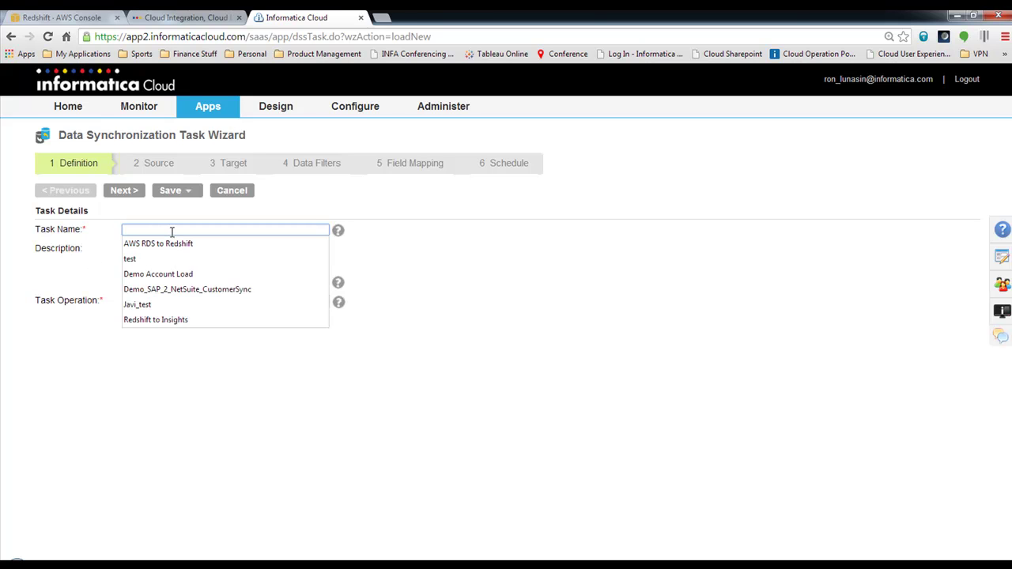
pyautogui.write('Redshift load')
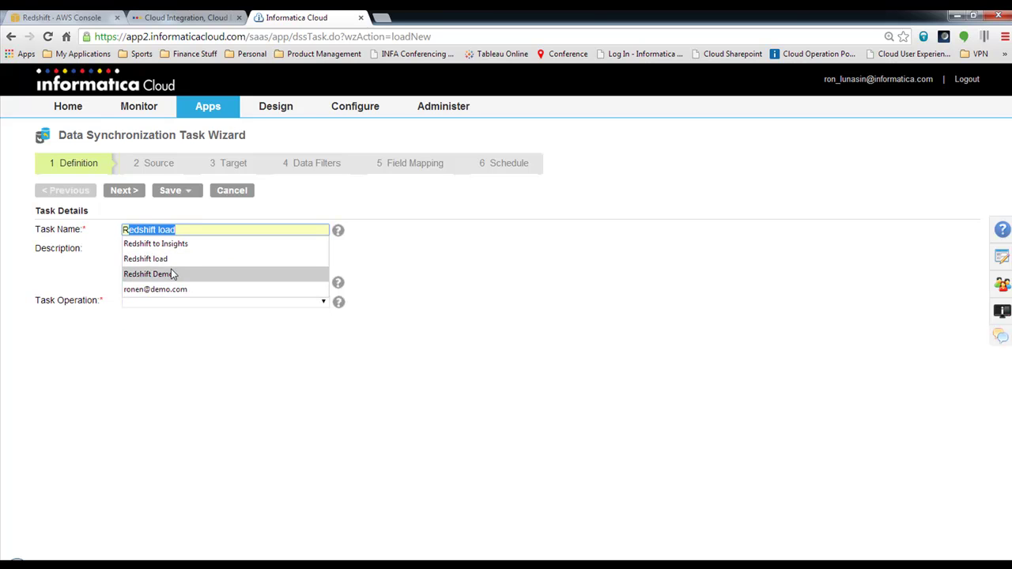
pyautogui.click(172, 272)
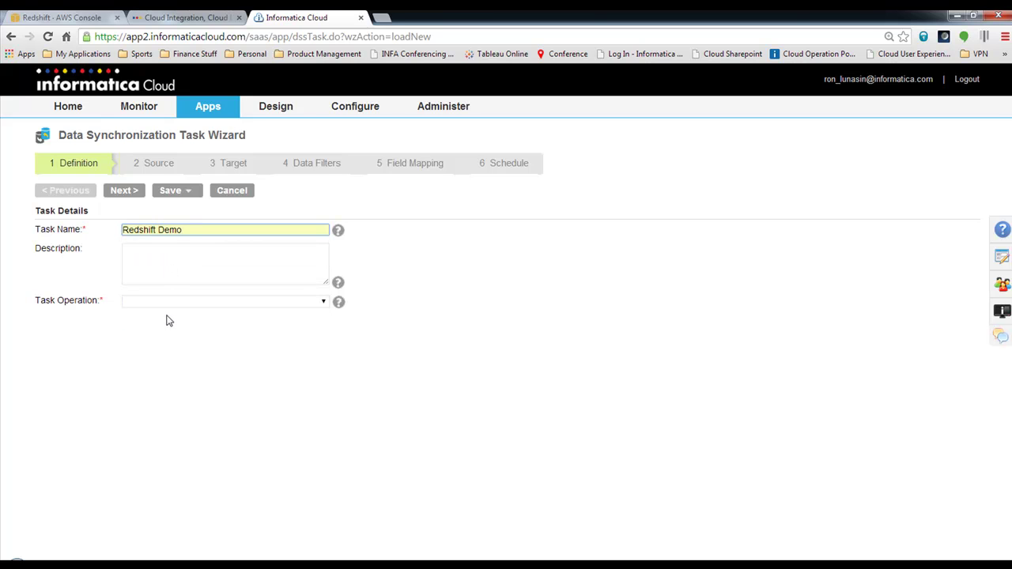
pyautogui.click(198, 303)
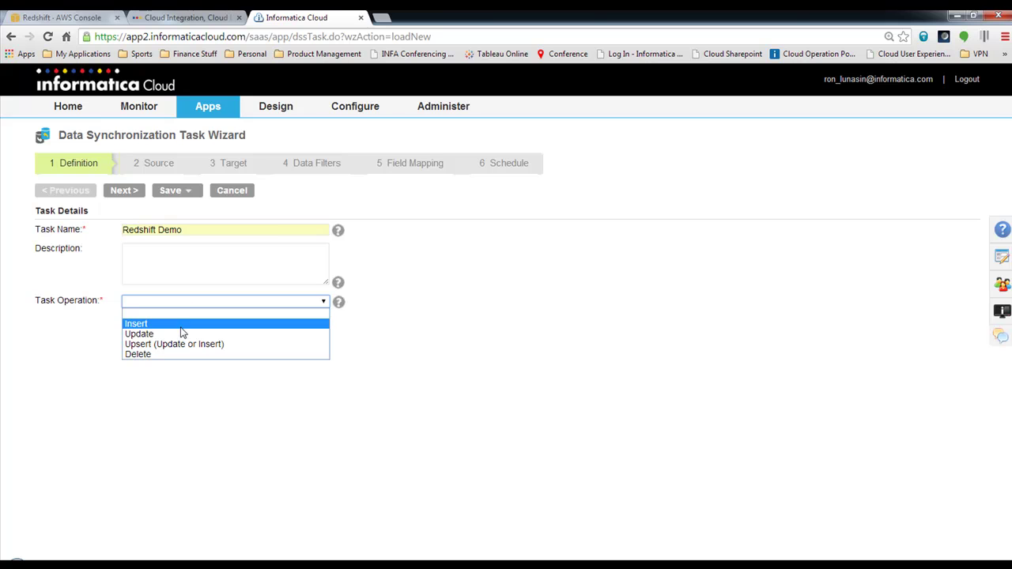
pyautogui.click(184, 324)
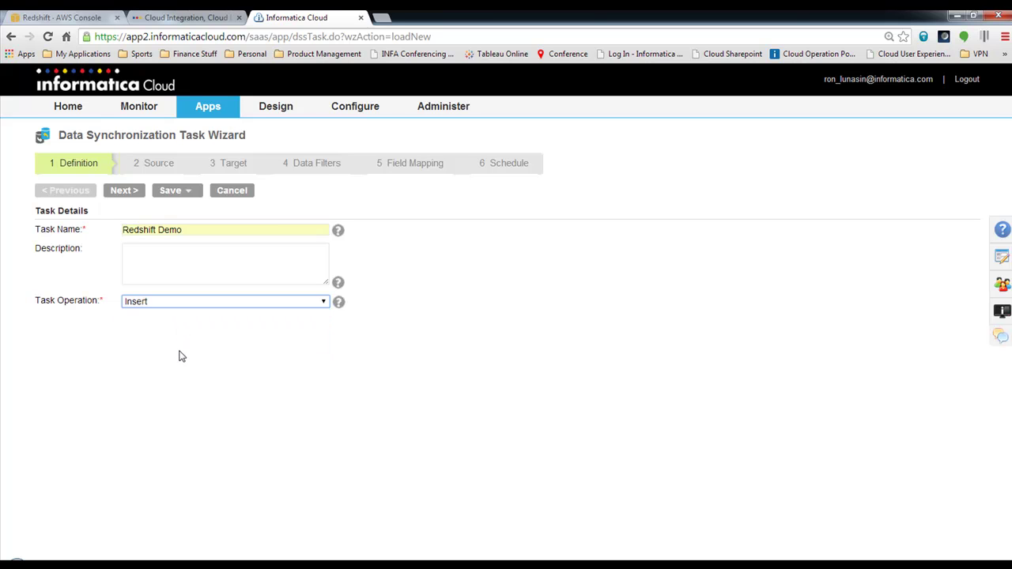
pyautogui.click(125, 193)
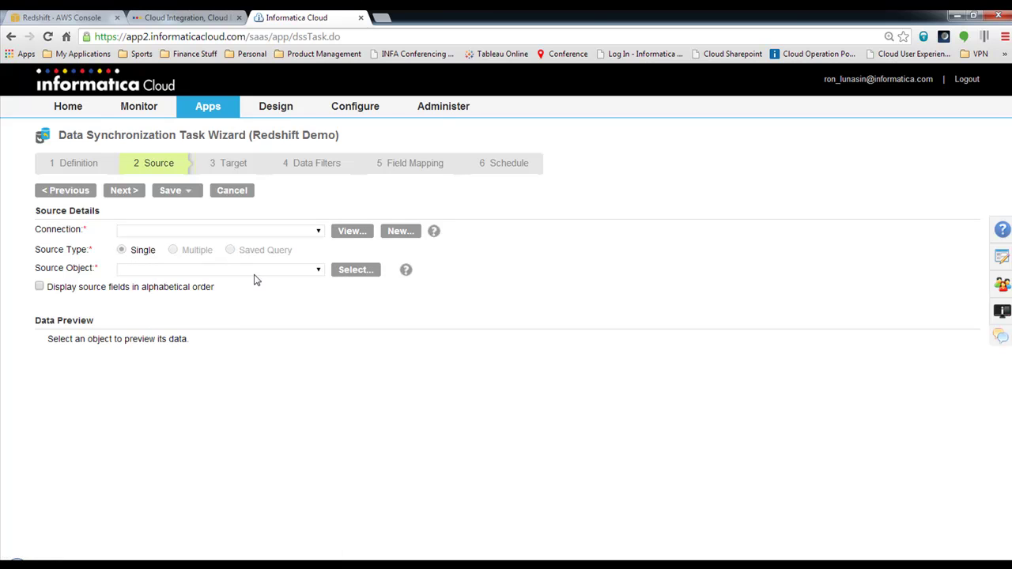
# - Set the task's source to the OPPORTUNITY_FACT object of the DEMO - Local SQL DB connection and proceed to the target settings
pyautogui.click(280, 232)
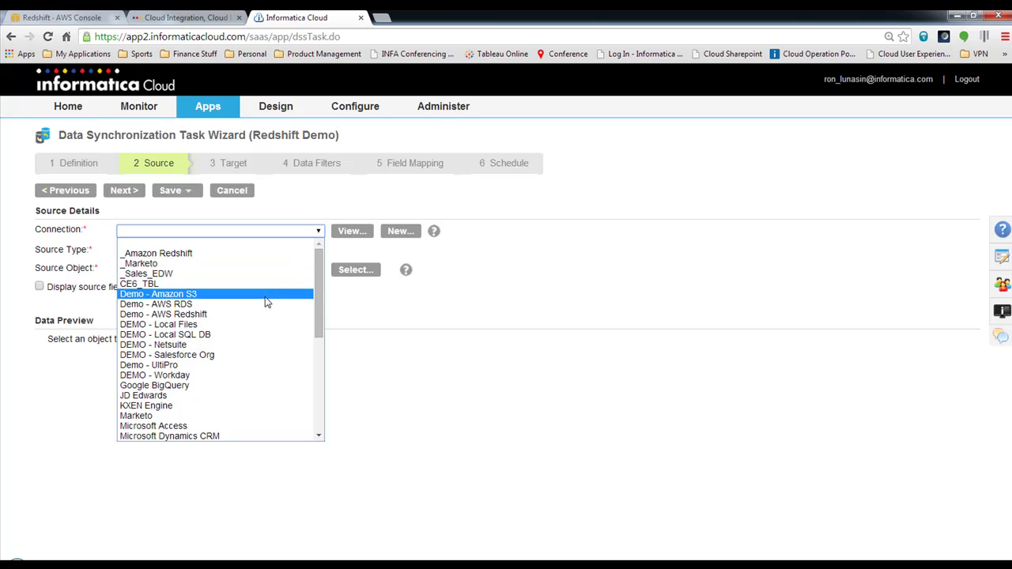
pyautogui.click(245, 338)
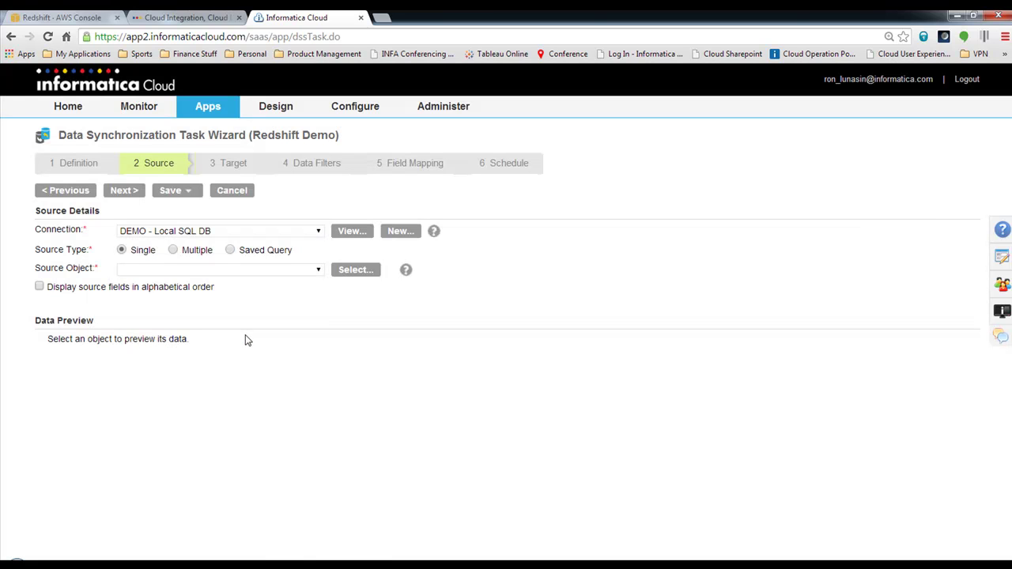
pyautogui.click(274, 270)
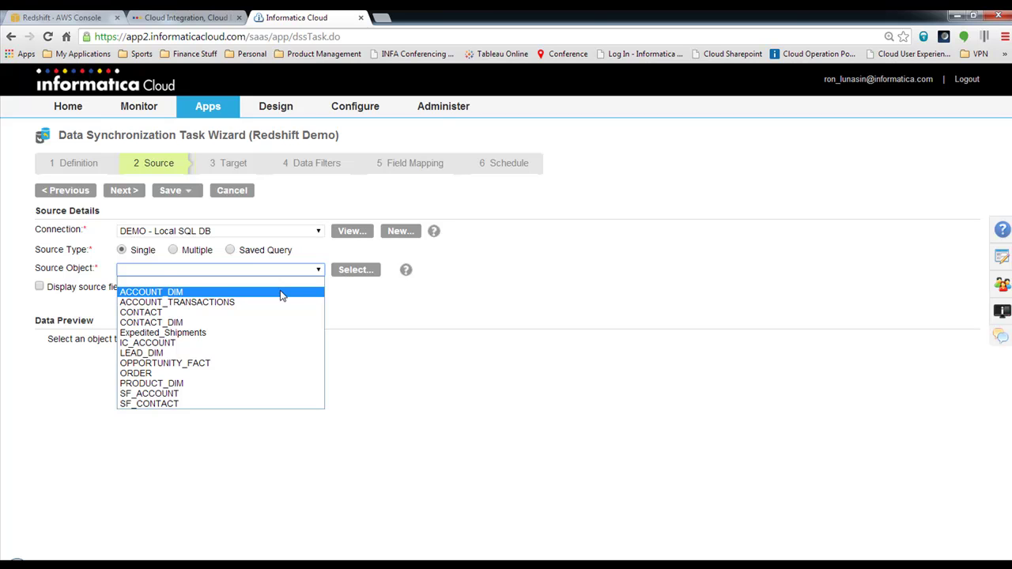
pyautogui.click(227, 363)
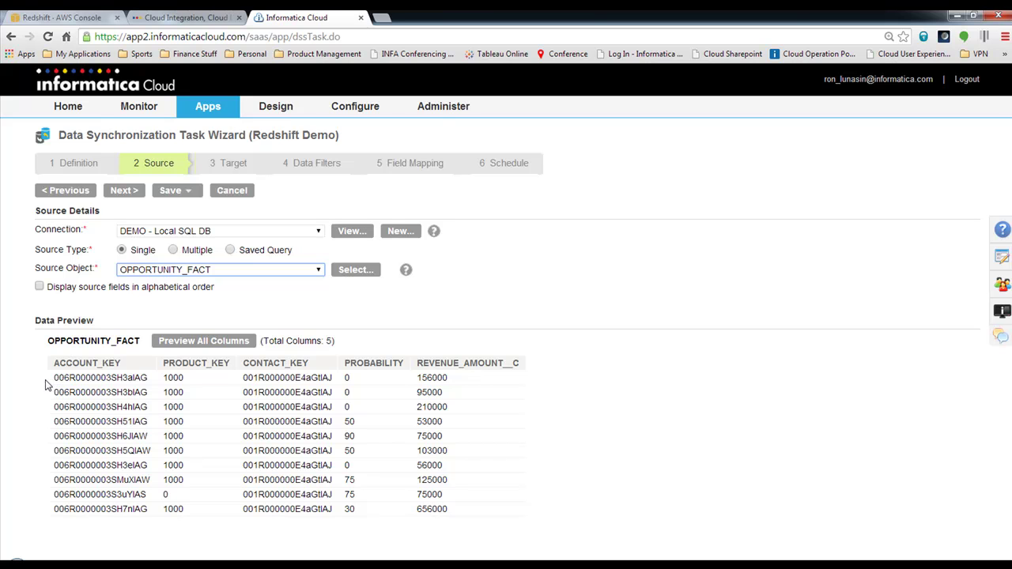
pyautogui.click(122, 192)
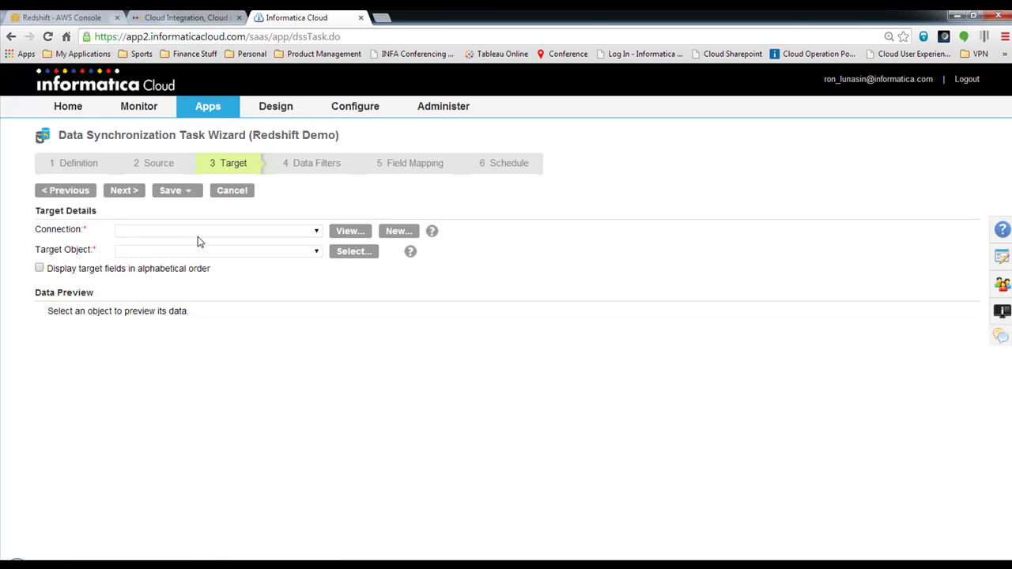
# - Set the target connection to Demo - AWS Redshift and review its connection details
pyautogui.click(208, 231)
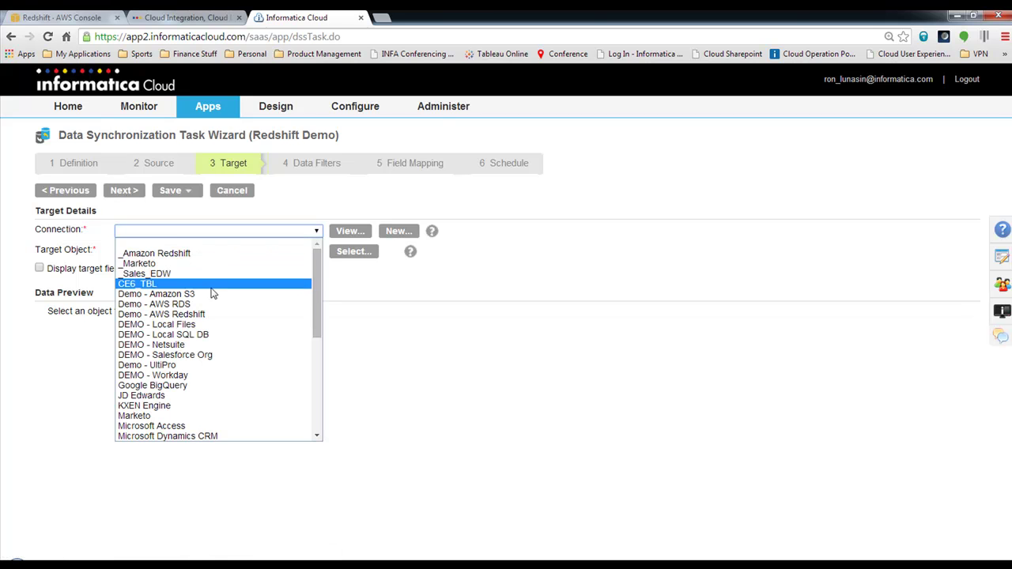
pyautogui.click(217, 314)
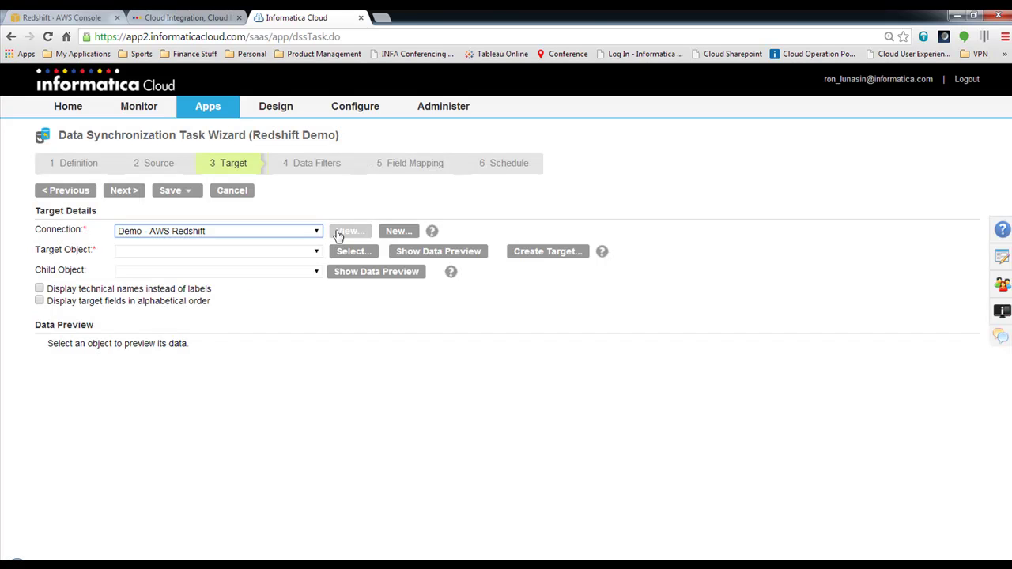
pyautogui.click(340, 233)
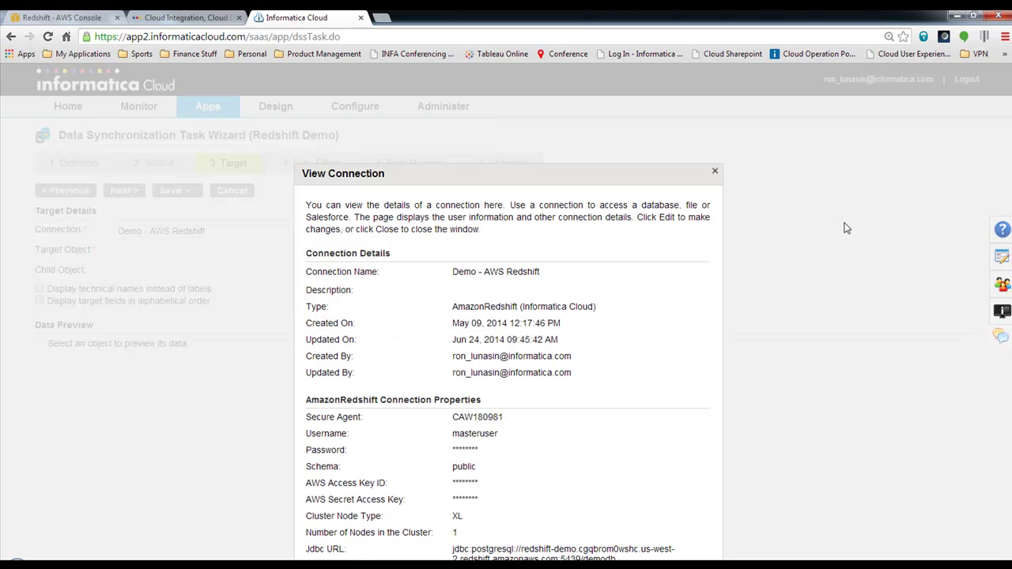
pyautogui.moveTo(668, 173); pyautogui.dragTo(663, 103)
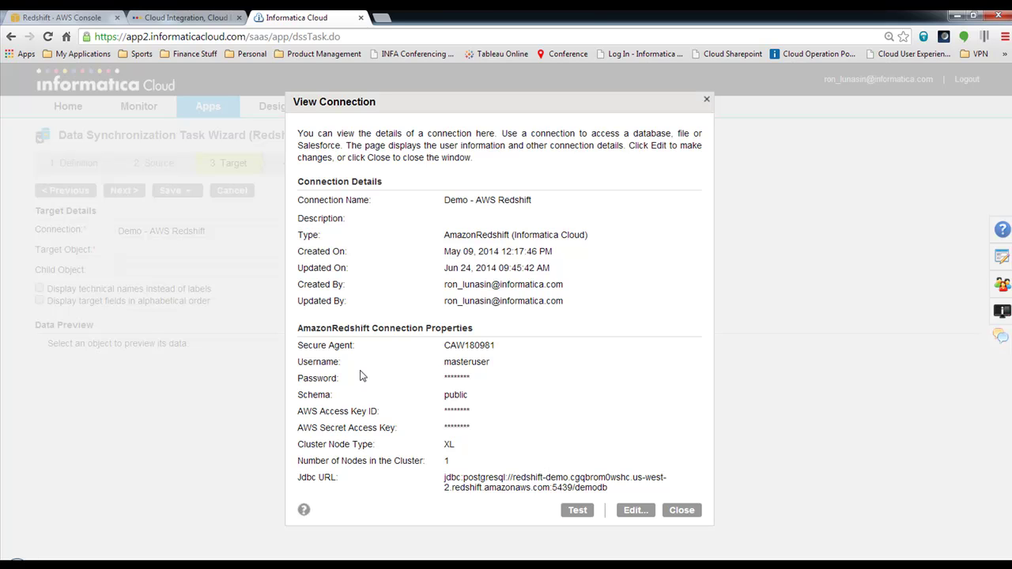
pyautogui.click(689, 511)
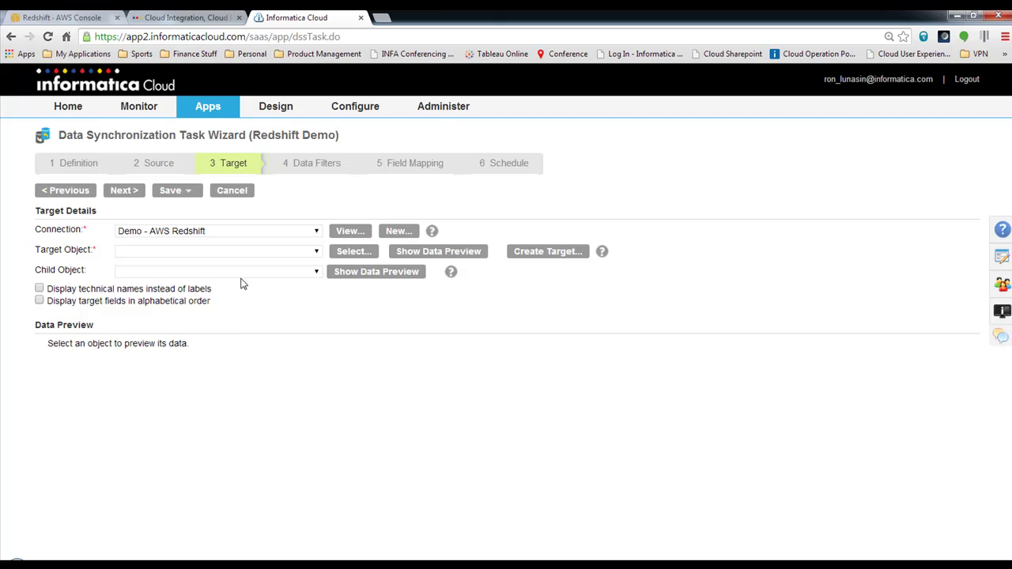
# - Create the target object OPPORTUNITY_FACT with all source fields in the Redshift connection and proceed to the data filters
pyautogui.click(532, 254)
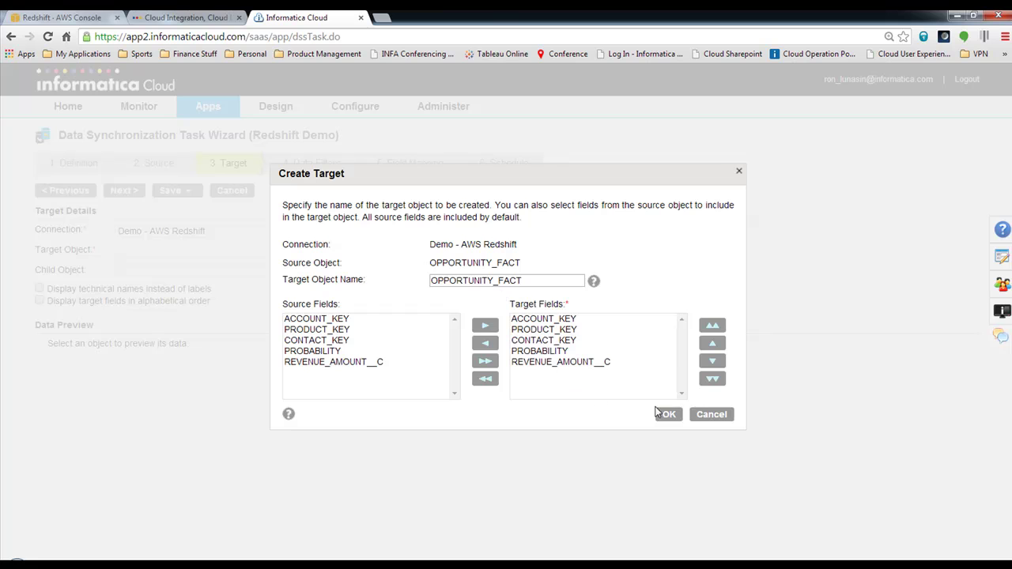
pyautogui.click(669, 414)
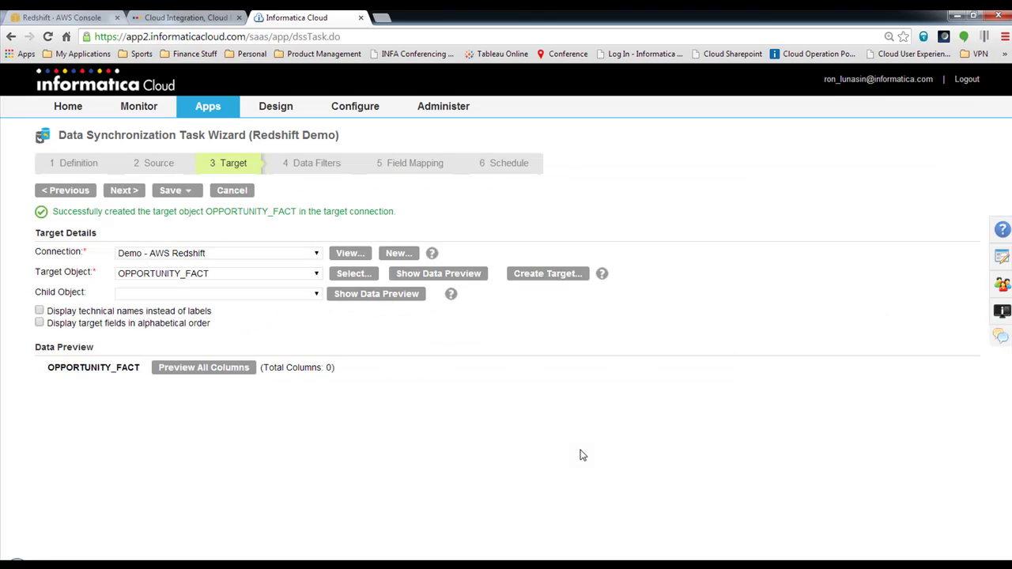
pyautogui.click(125, 191)
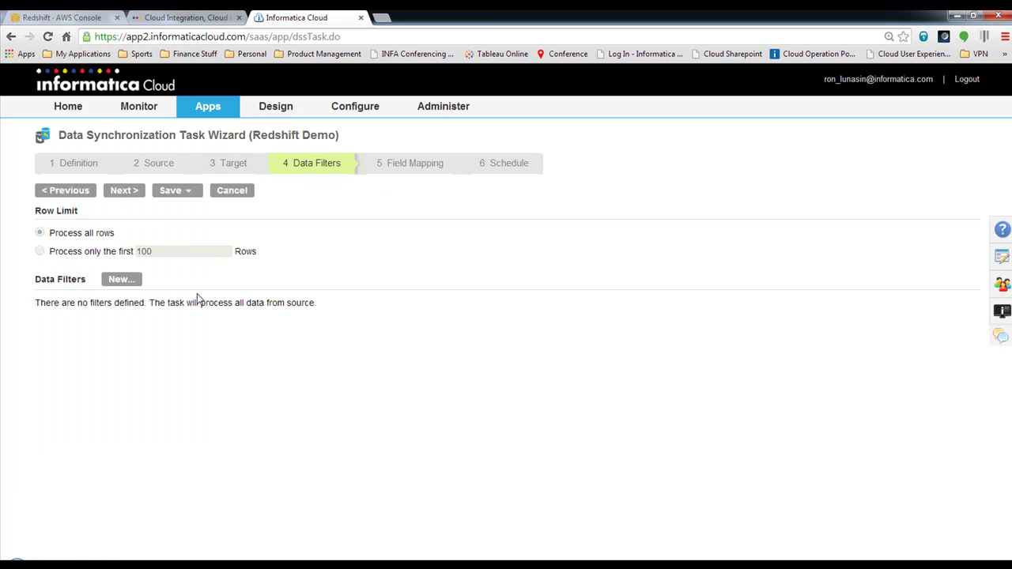
pyautogui.click(129, 281)
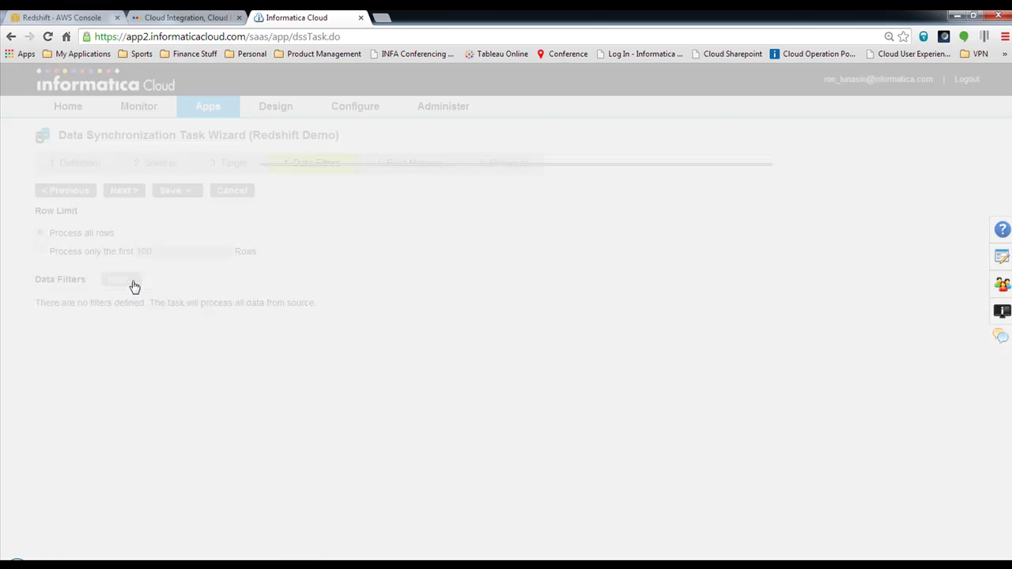
pyautogui.click(427, 242)
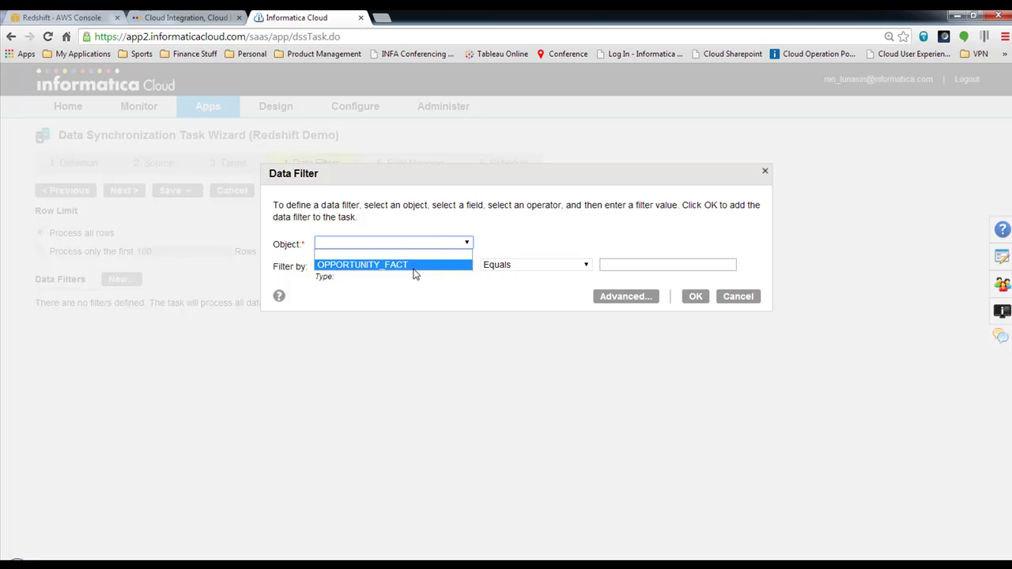
pyautogui.click(414, 266)
pyautogui.click(419, 267)
pyautogui.click(527, 356)
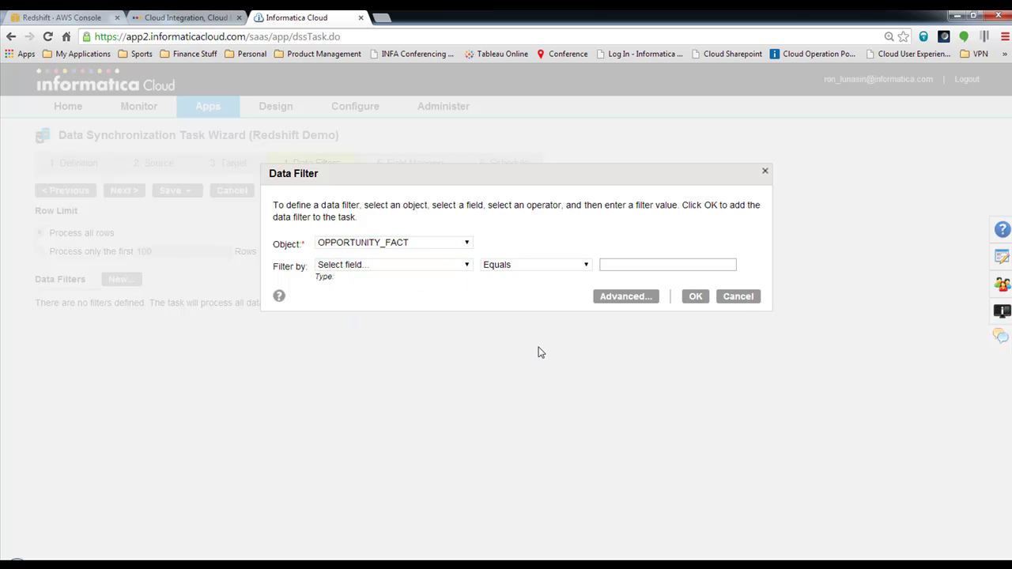
pyautogui.click(740, 297)
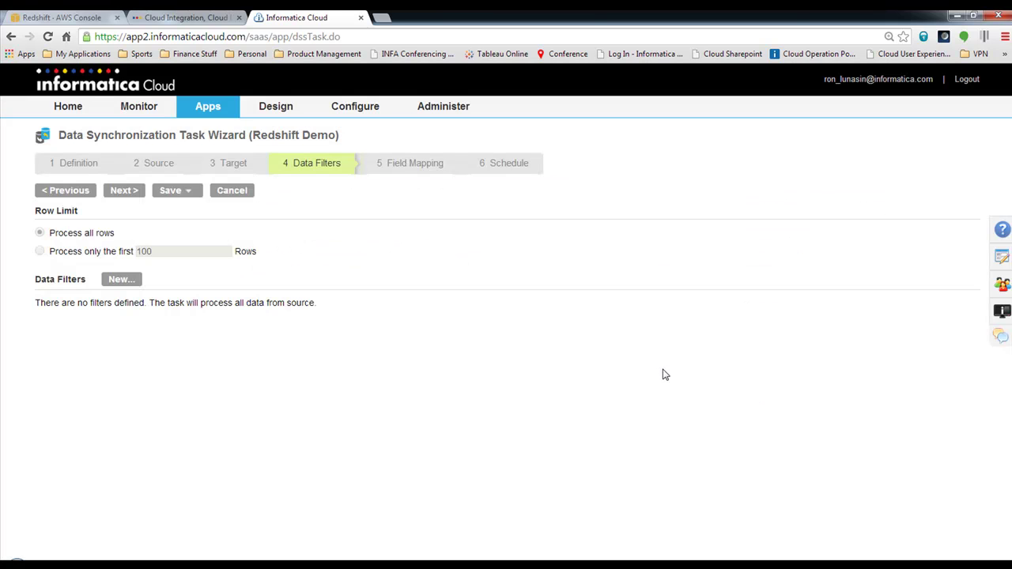
# - Proceed to the task's field mapping, leaving it set to process all rows without a data filter
pyautogui.click(131, 196)
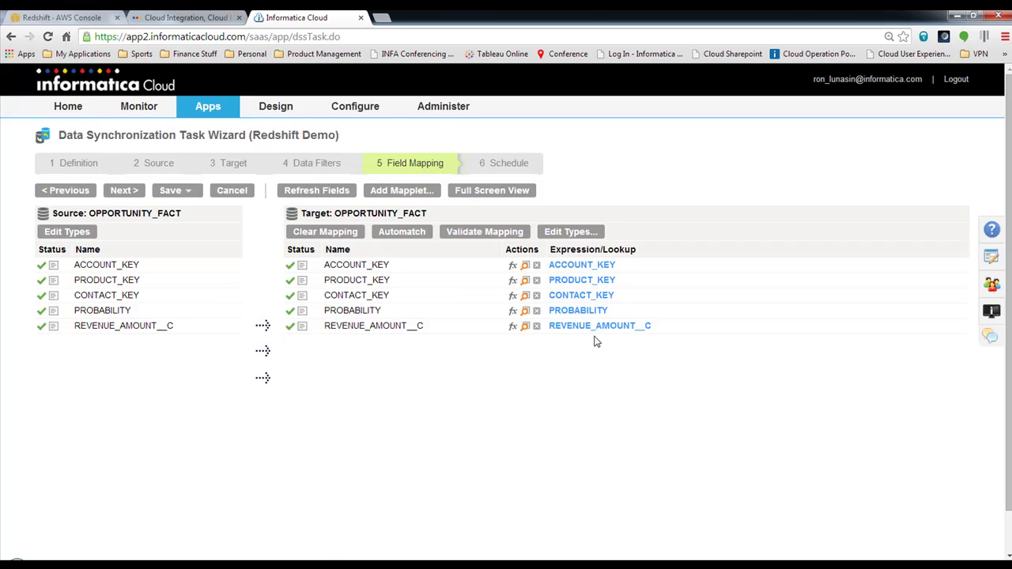
# - Insert the Substr character function into the field expression of the ACCOUNT_KEY target field
pyautogui.click(590, 268)
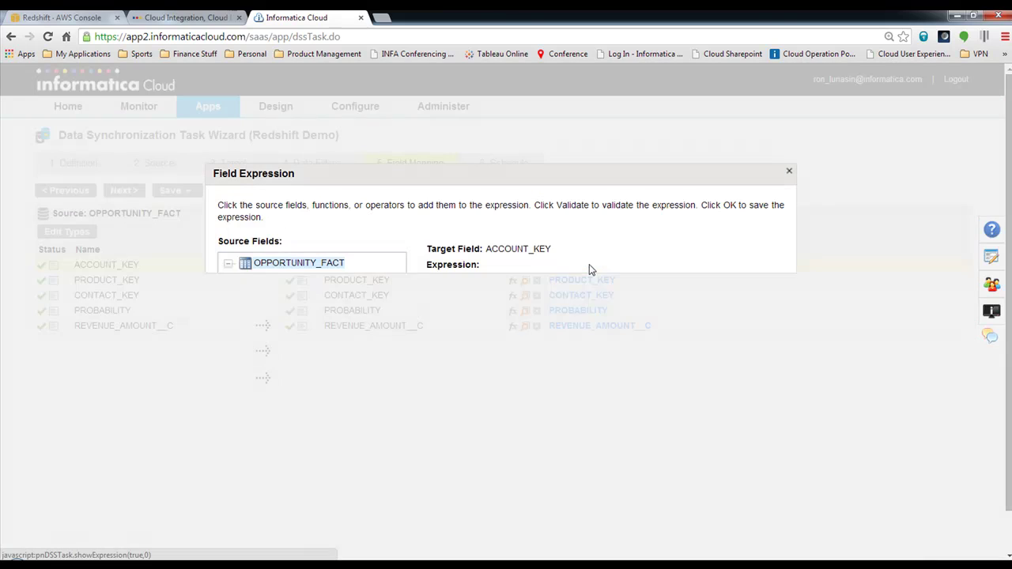
pyautogui.moveTo(640, 179); pyautogui.dragTo(627, 119)
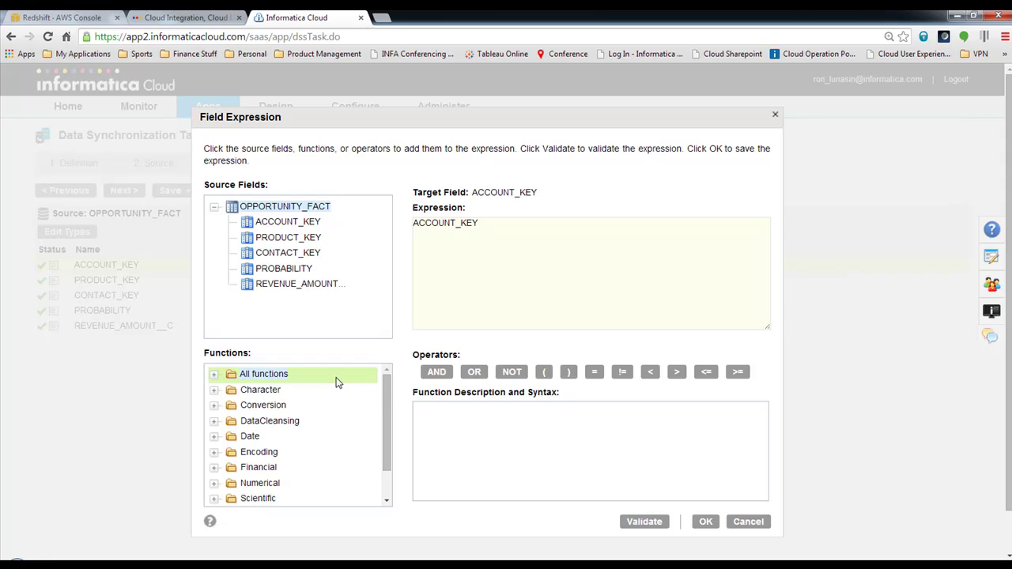
pyautogui.moveTo(385, 414)
pyautogui.mouseDown()
pyautogui.moveTo(385, 461)
pyautogui.moveTo(396, 406)
pyautogui.mouseUp()
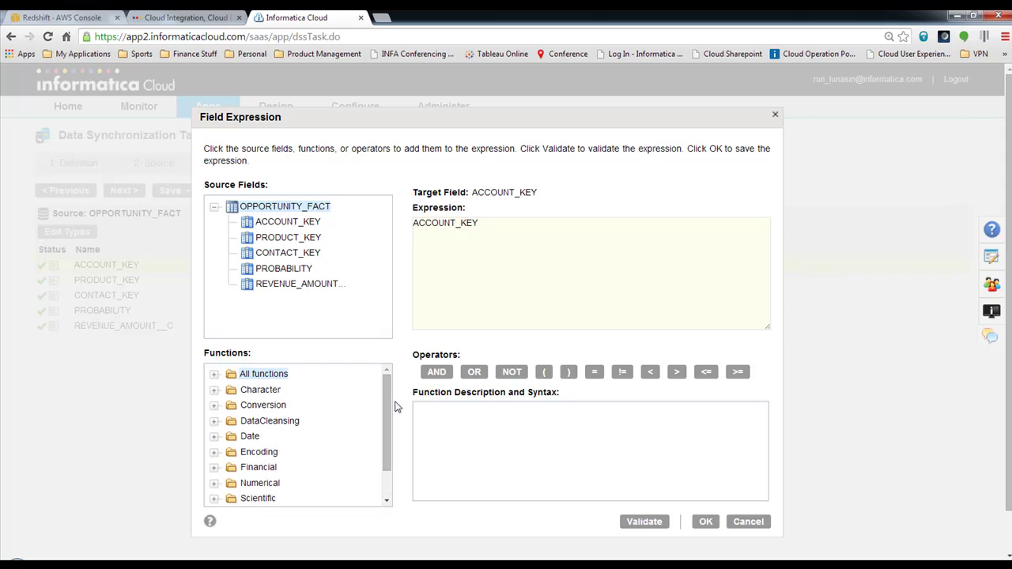
pyautogui.click(213, 391)
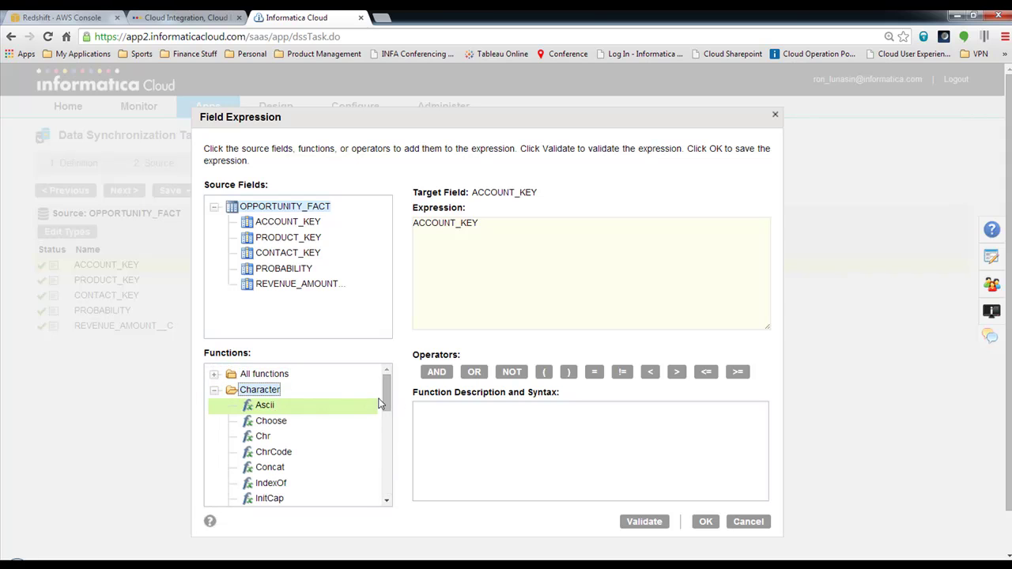
pyautogui.moveTo(385, 390); pyautogui.dragTo(388, 452)
pyautogui.doubleClick(269, 465)
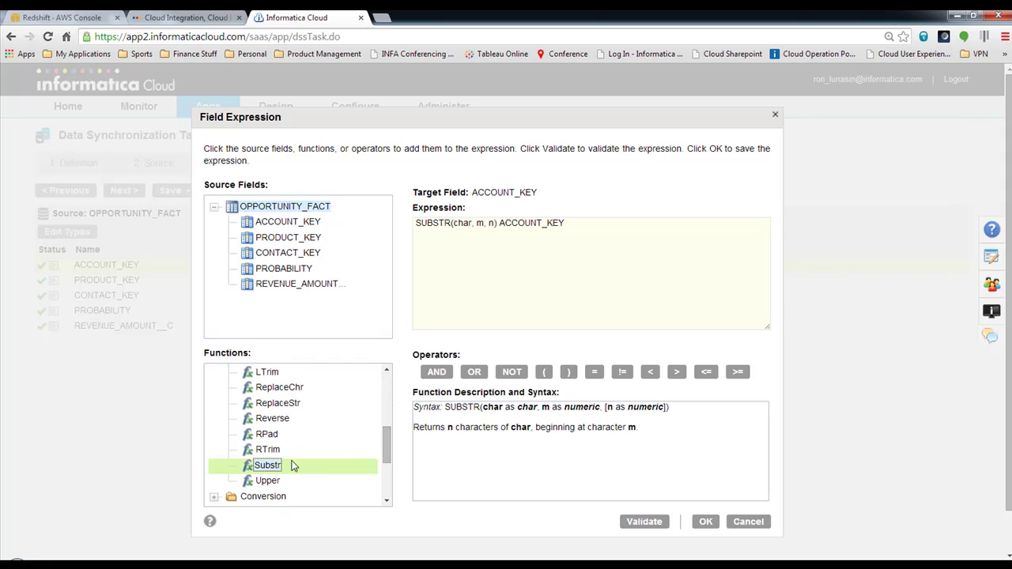
# - Complete the target field's expression as SUBSTR( ACCOUNT_KEY, 11) and proceed to the task's schedule settings
pyautogui.click(497, 223)
pyautogui.press('BackSpace')
pyautogui.press('BackSpace')
pyautogui.press('BackSpace')
pyautogui.press('BackSpace')
pyautogui.press('BackSpace')
pyautogui.press('BackSpace')
pyautogui.press('BackSpace')
pyautogui.press('BackSpace')
pyautogui.press('BackSpace')
pyautogui.press('BackSpace')
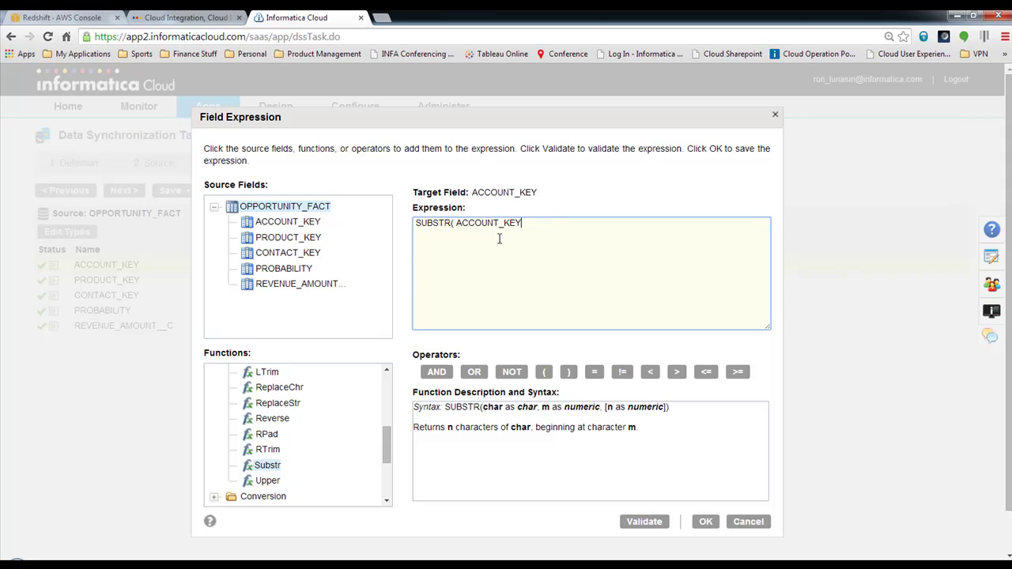
pyautogui.write(', 11')
pyautogui.click(706, 525)
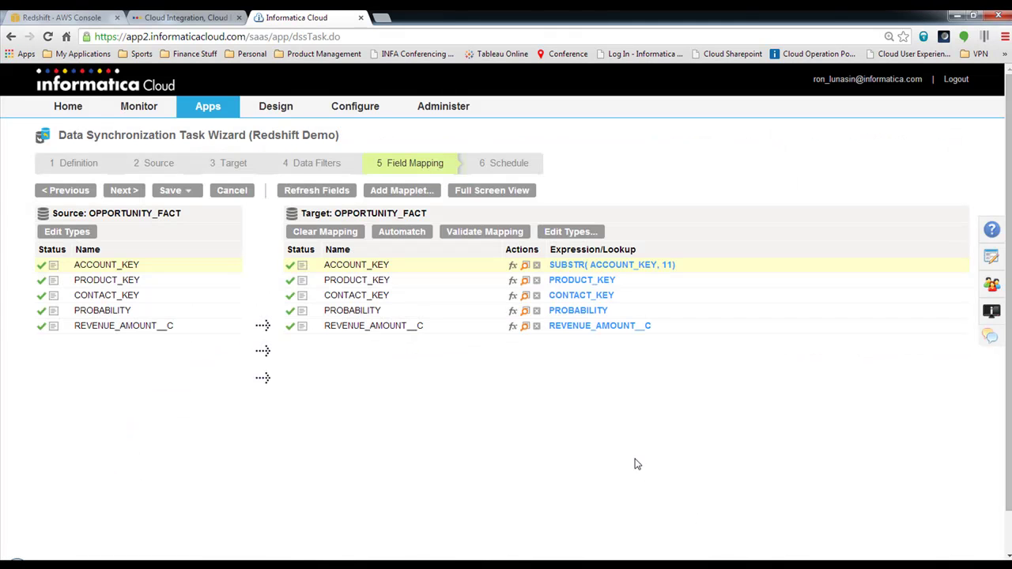
pyautogui.click(128, 194)
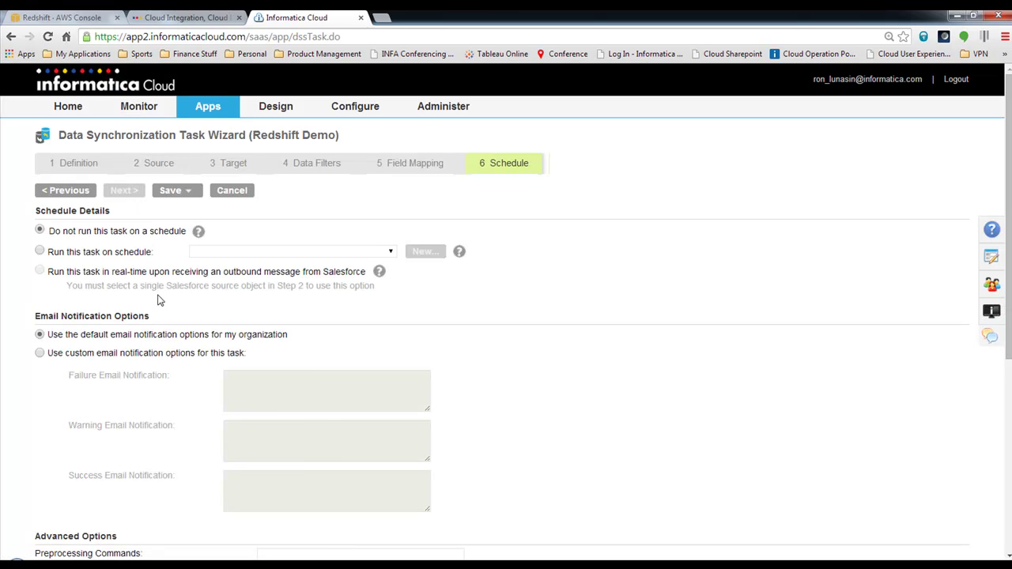
pyautogui.click(39, 251)
pyautogui.click(293, 254)
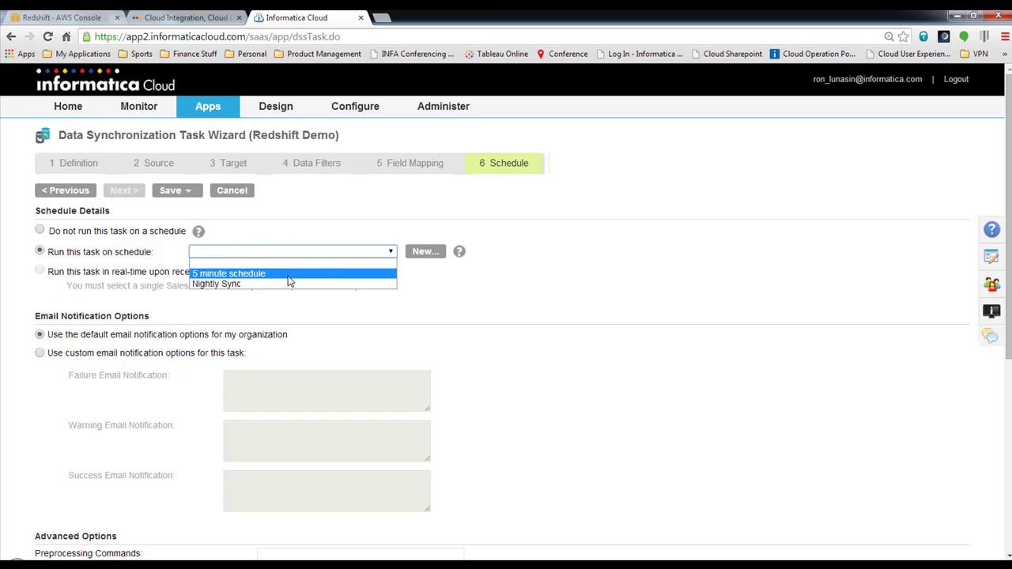
pyautogui.click(422, 294)
pyautogui.click(434, 251)
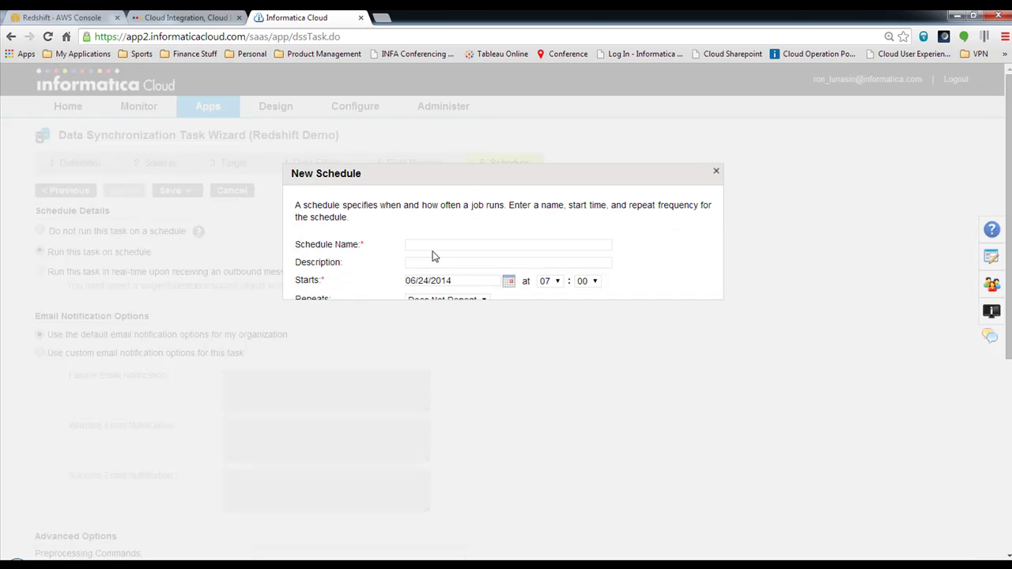
pyautogui.click(483, 300)
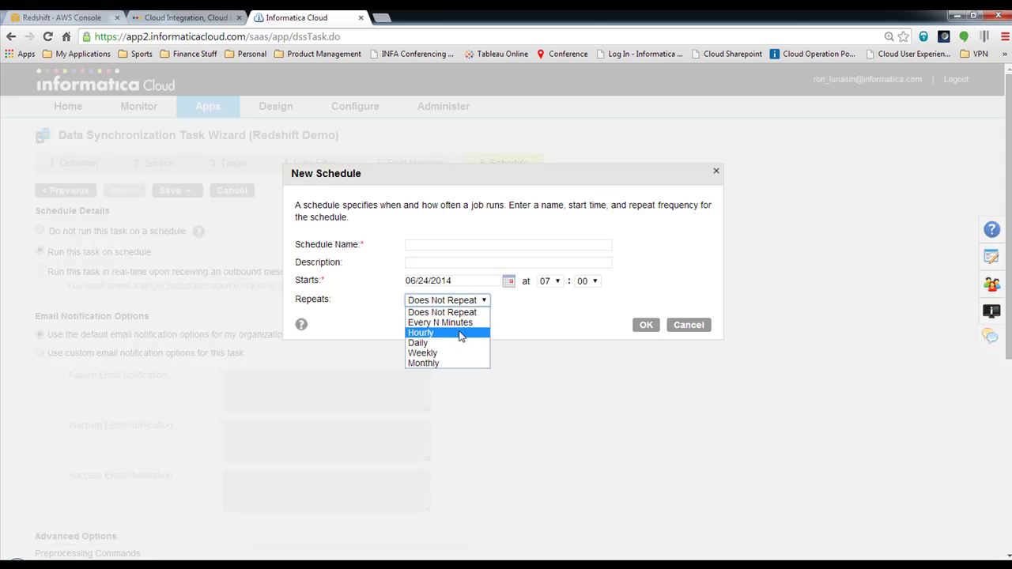
pyautogui.click(458, 324)
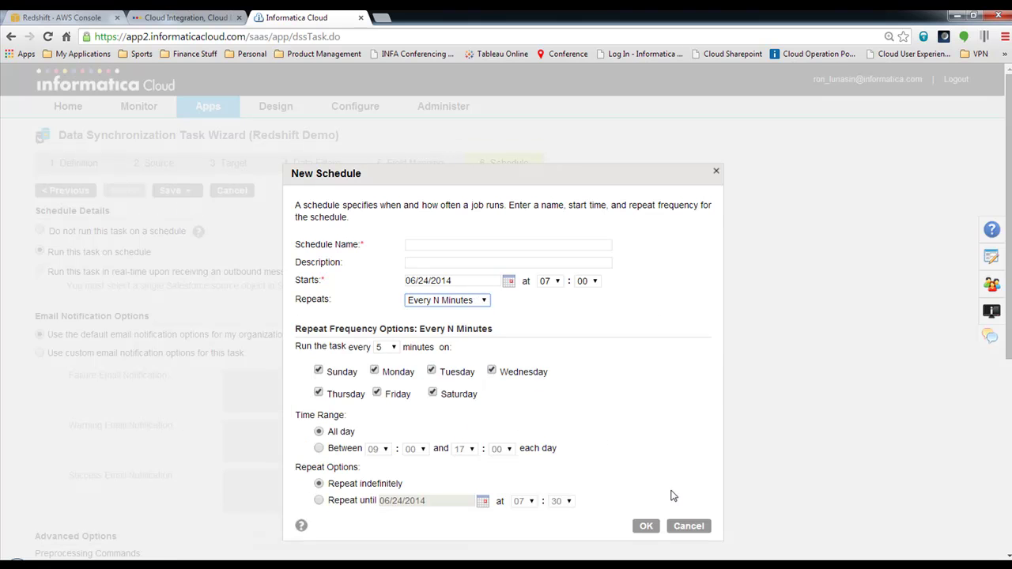
pyautogui.click(684, 527)
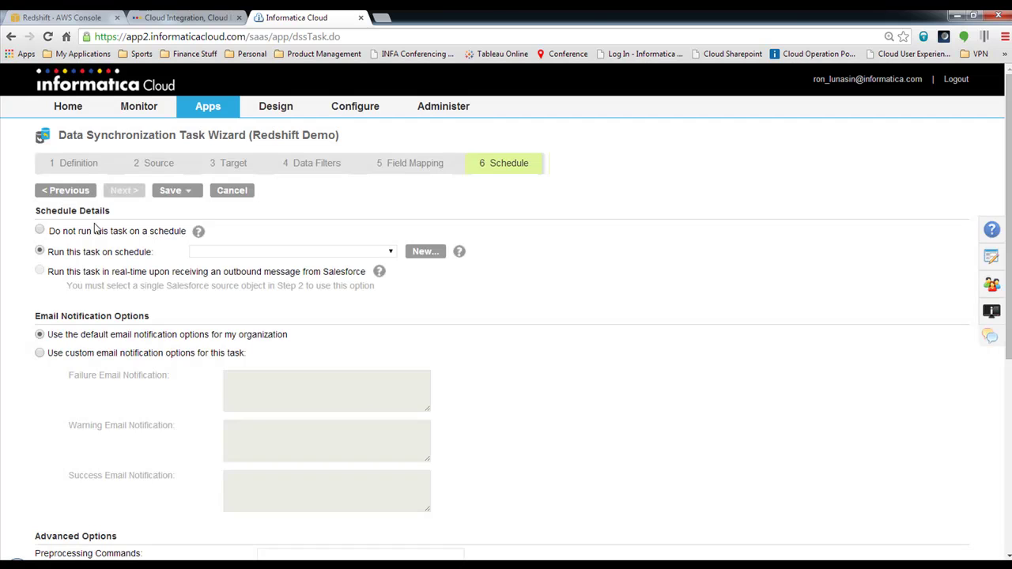
pyautogui.click(40, 230)
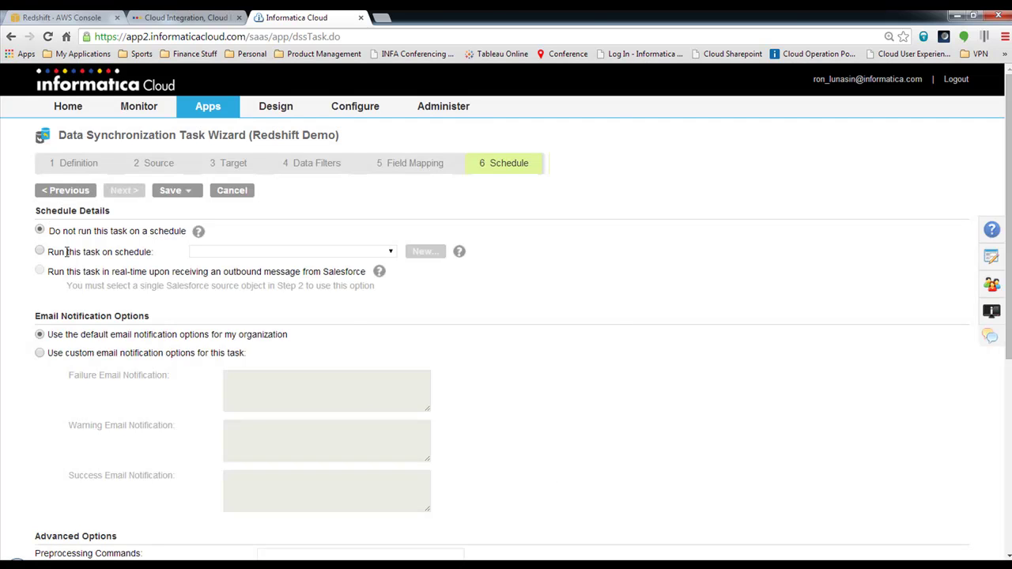
# - In the advanced target properties, set the S3 bucket name to infarsbucket and the staging directory location to c:\amazon
pyautogui.scroll(-4, 618, 326)
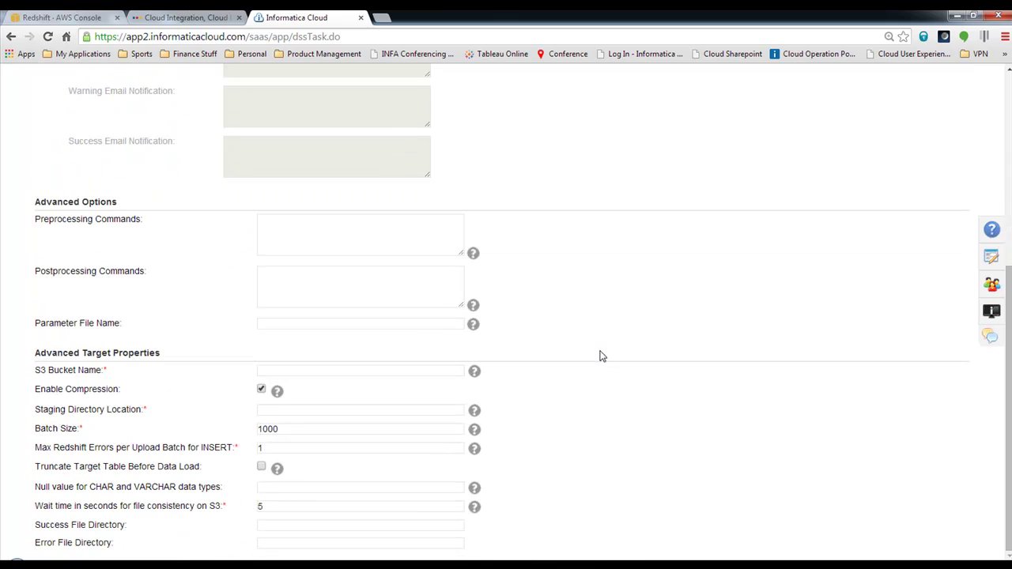
pyautogui.click(406, 370)
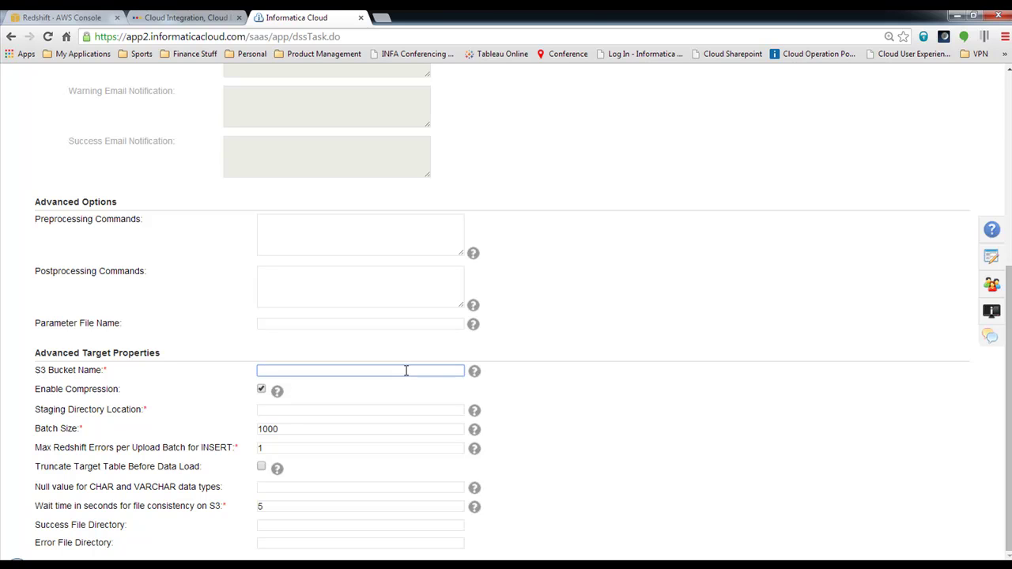
pyautogui.click(393, 384)
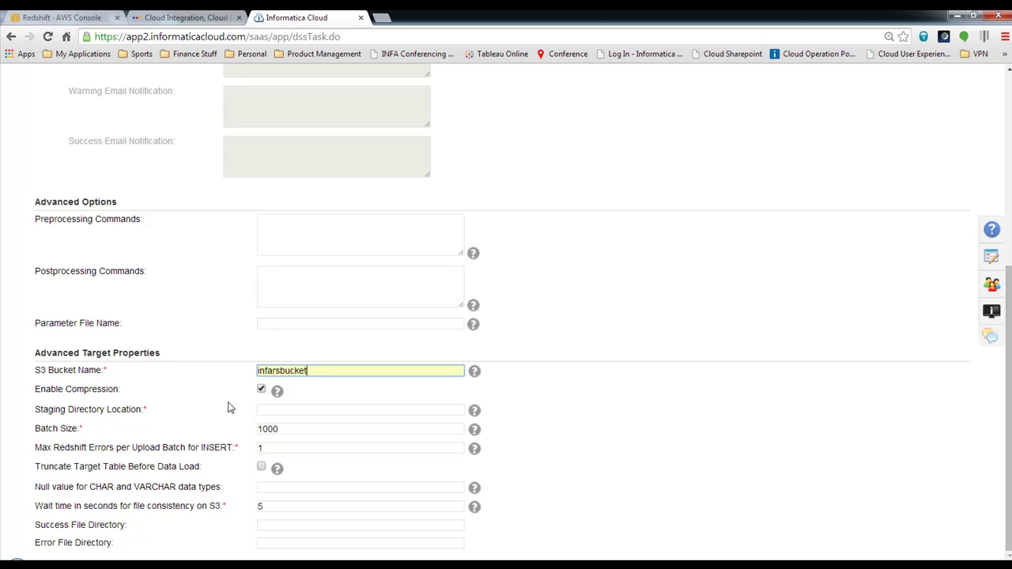
pyautogui.click(273, 410)
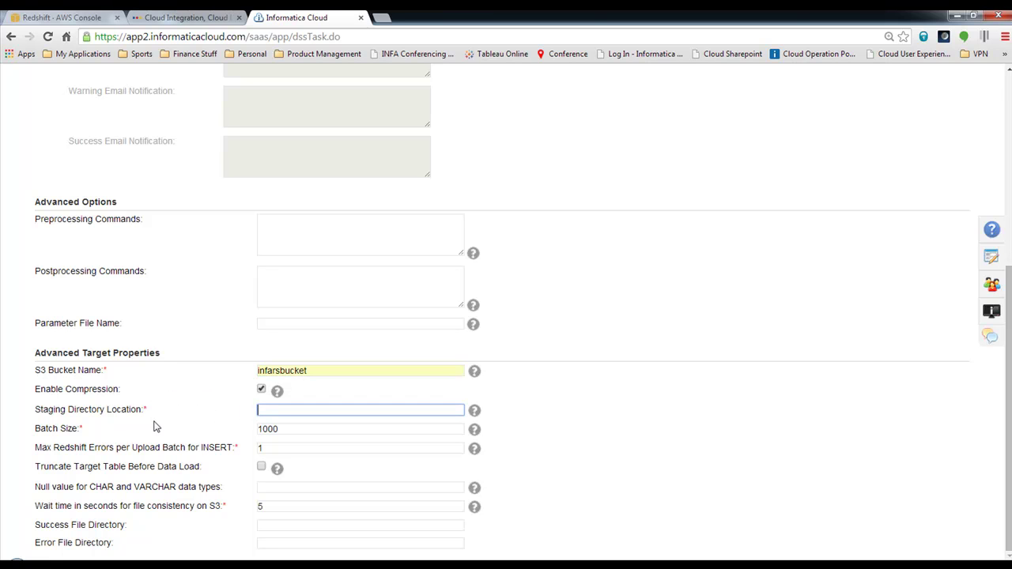
pyautogui.write('c:\\amazon')
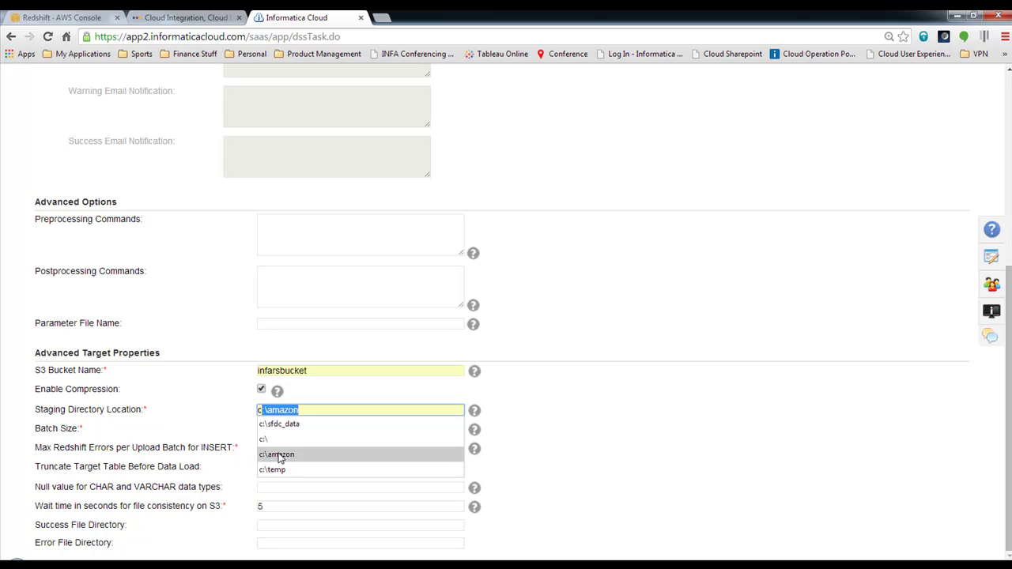
pyautogui.click(261, 452)
pyautogui.click(616, 414)
# - Save the Redshift Demo synchronization task and run it right away
pyautogui.scroll(5, 617, 413)
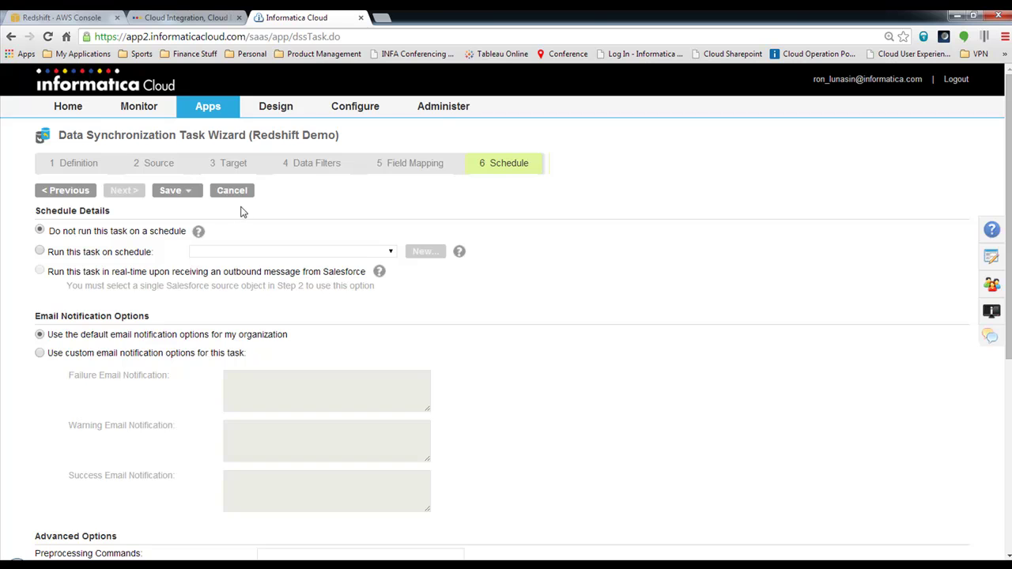
pyautogui.click(190, 192)
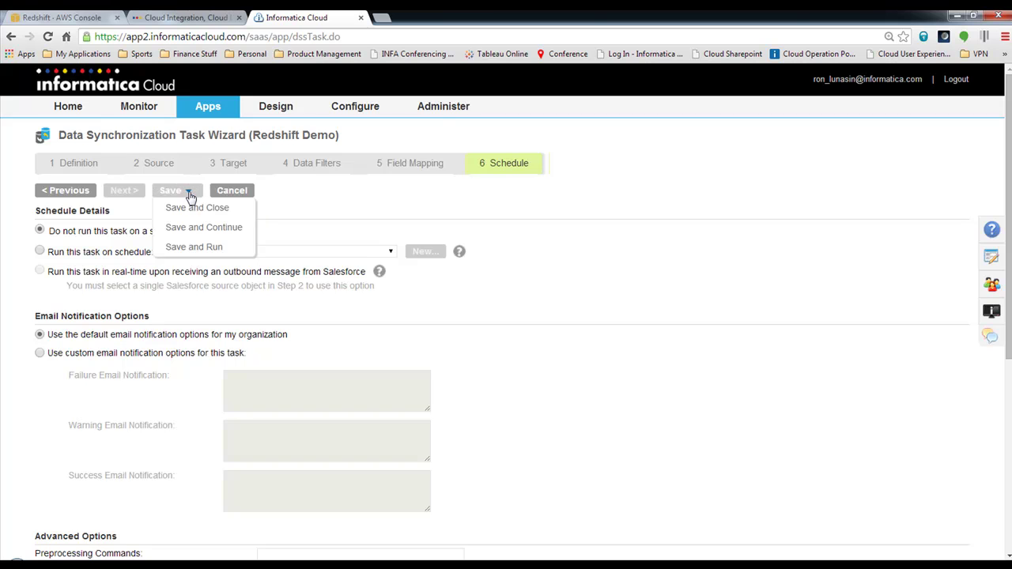
pyautogui.click(214, 248)
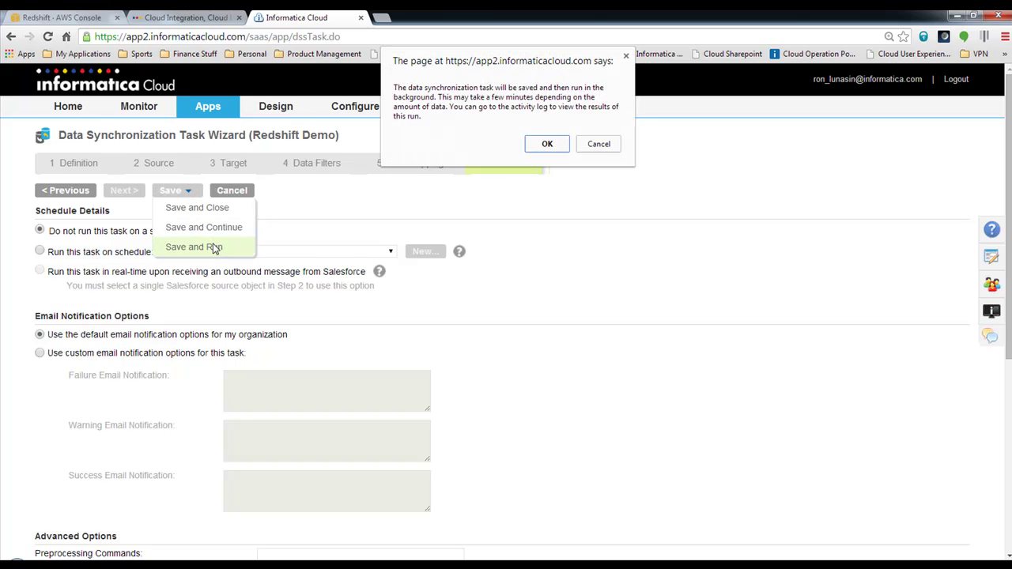
pyautogui.click(537, 145)
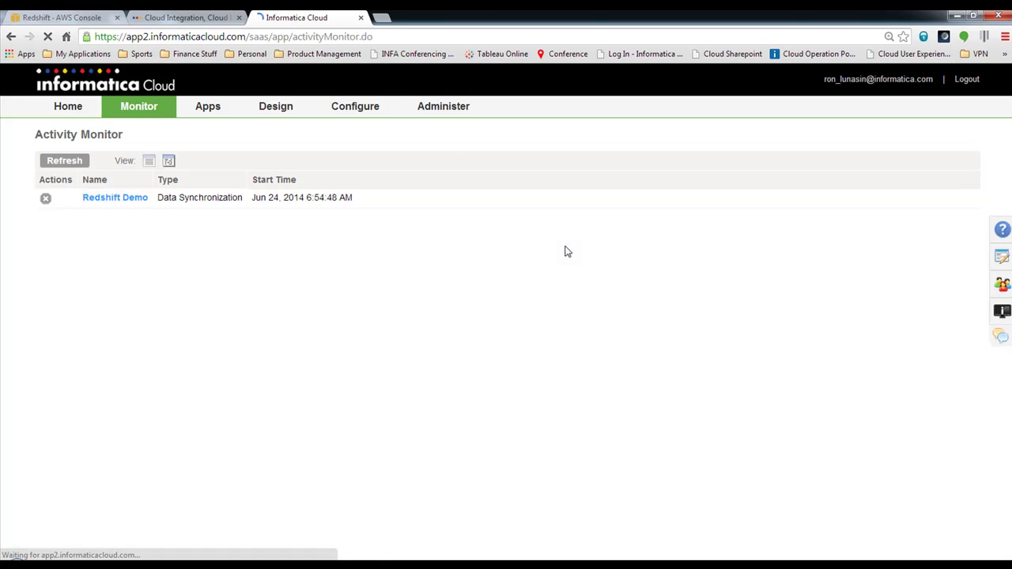